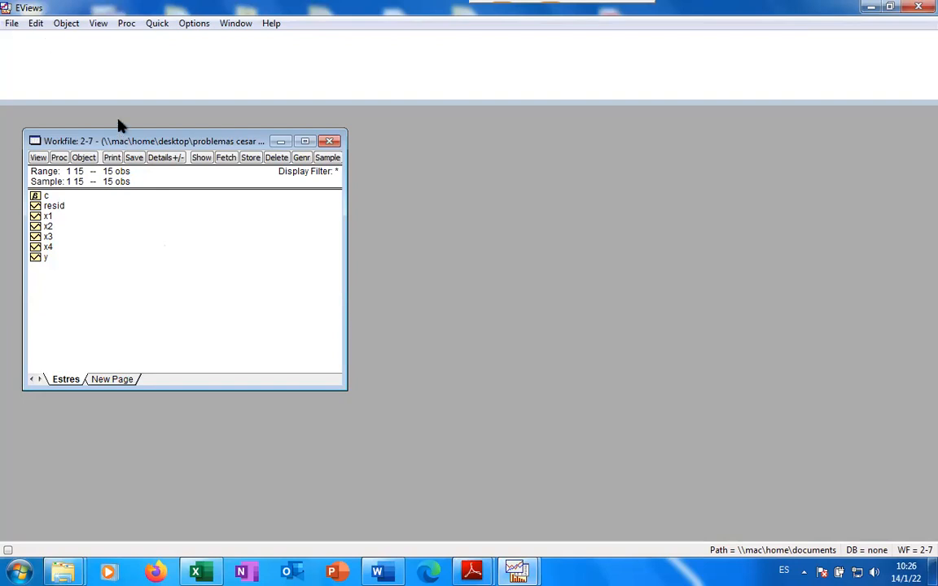
# Run ls y c x1 x2 x3 x4, giving R-squared 0.842423 over 15 observations
pyautogui.click(74, 51)
pyautogui.write('ls y')
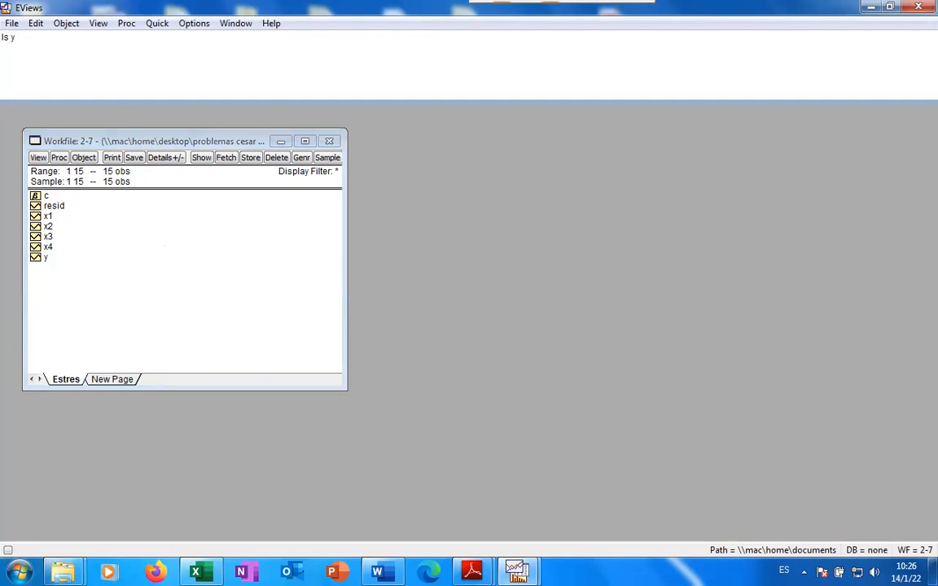
pyautogui.write(' c x1 x2 x3 x4')
pyautogui.doubleClick(7, 36)
pyautogui.click(93, 35)
pyautogui.press('Return')
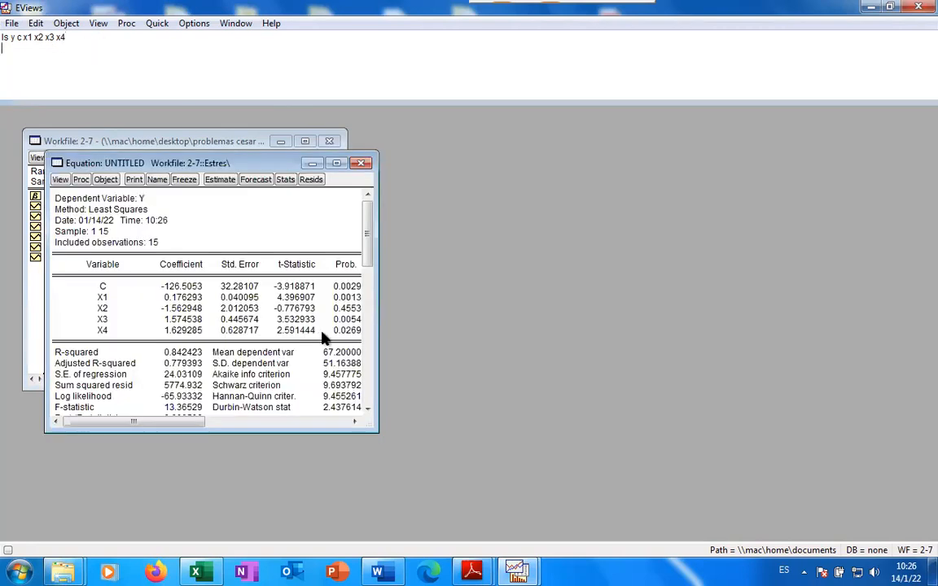
# Move and enlarge the output, then highlight the X2 row with its non-significant p-value 0.4553
pyautogui.moveTo(276, 162); pyautogui.dragTo(574, 99)
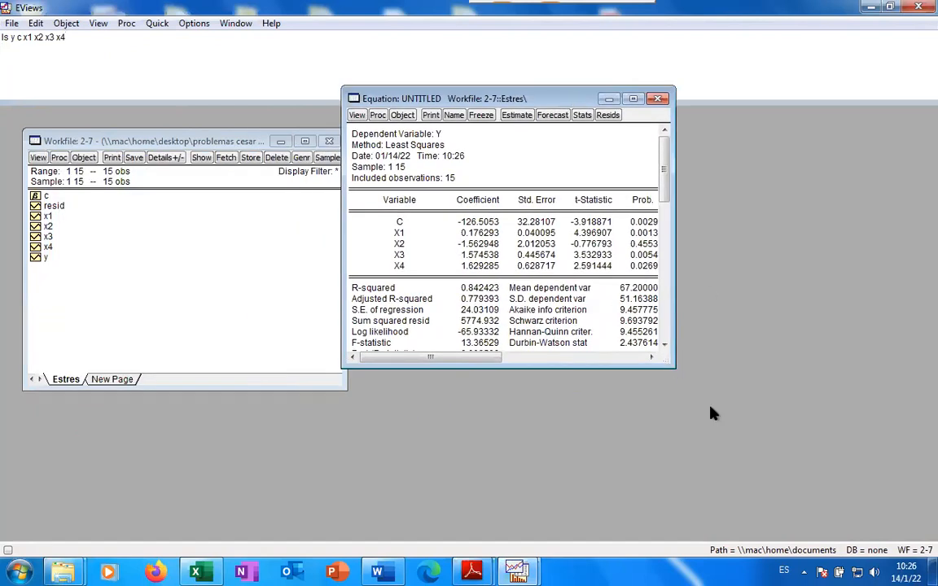
pyautogui.moveTo(673, 364); pyautogui.dragTo(733, 422)
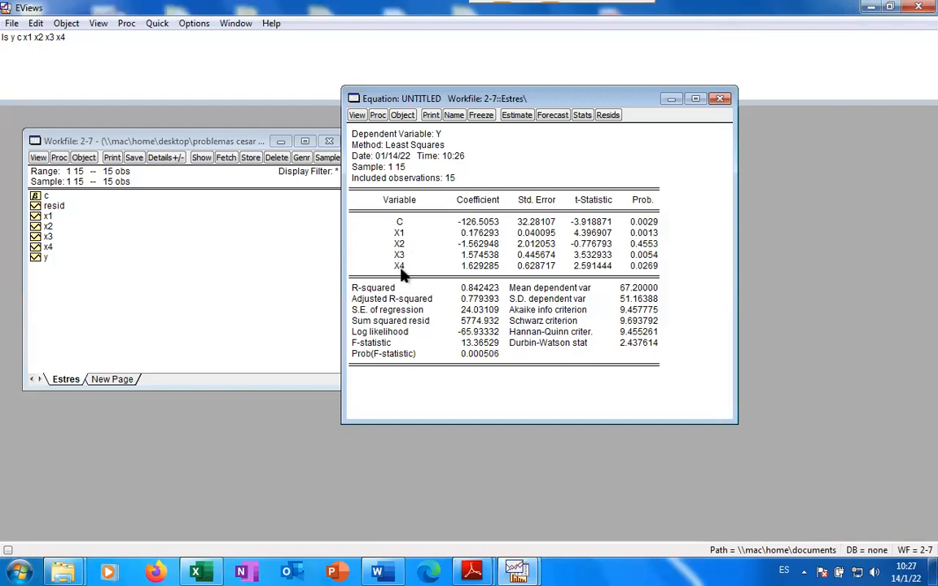
pyautogui.click(489, 357)
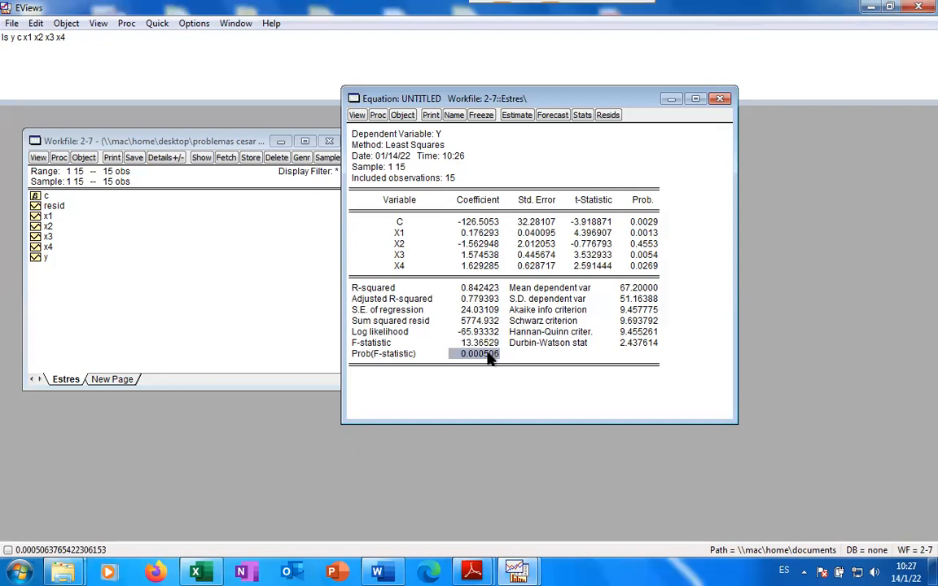
pyautogui.click(491, 301)
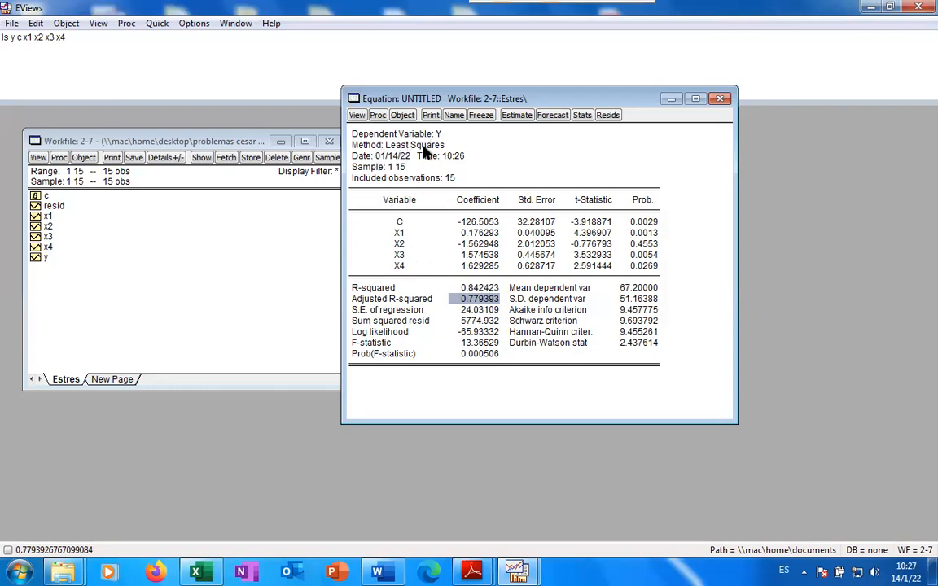
pyautogui.click(649, 247)
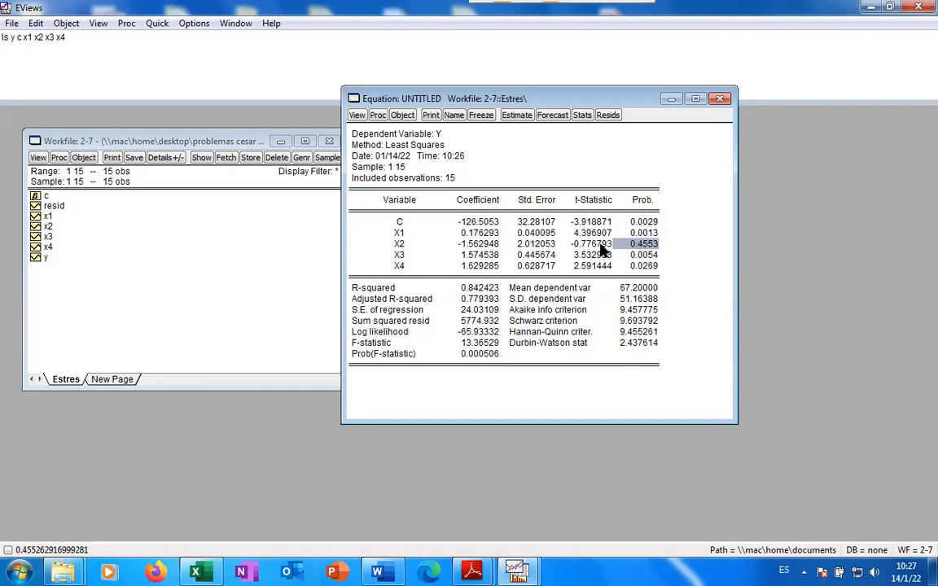
pyautogui.moveTo(638, 248); pyautogui.dragTo(364, 253)
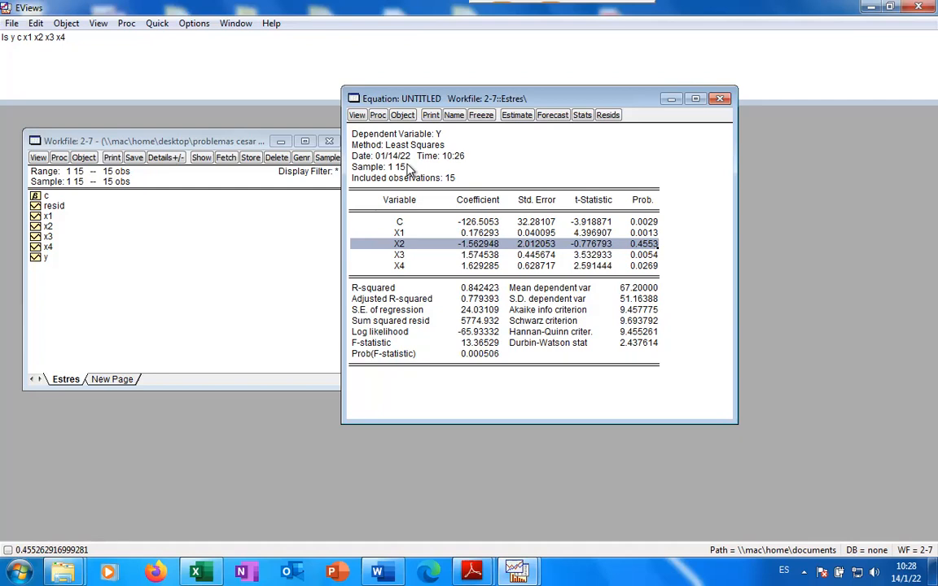
# Choose View > Coefficient Tests > Redundant Variables - Likelihood Ratio for the equation
pyautogui.click(357, 116)
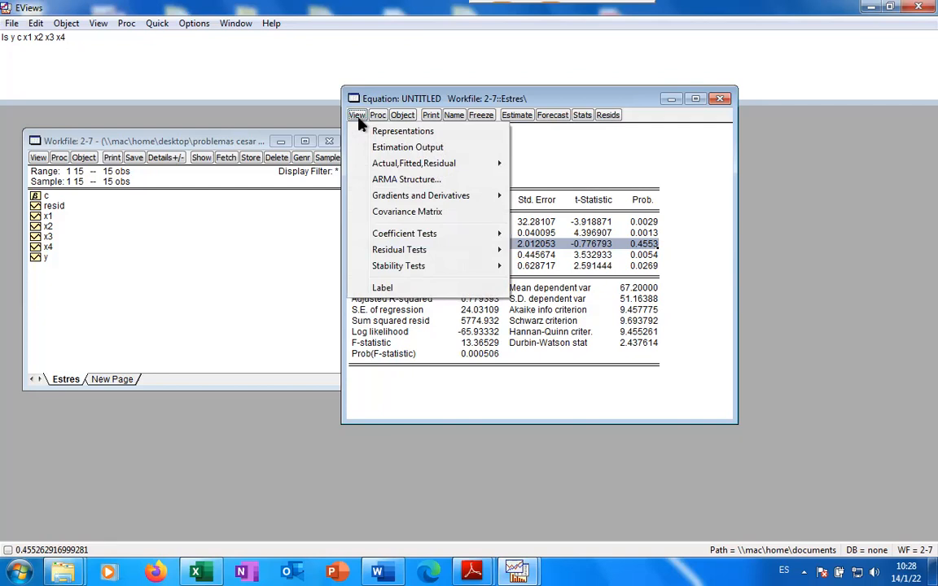
pyautogui.moveTo(397, 235)
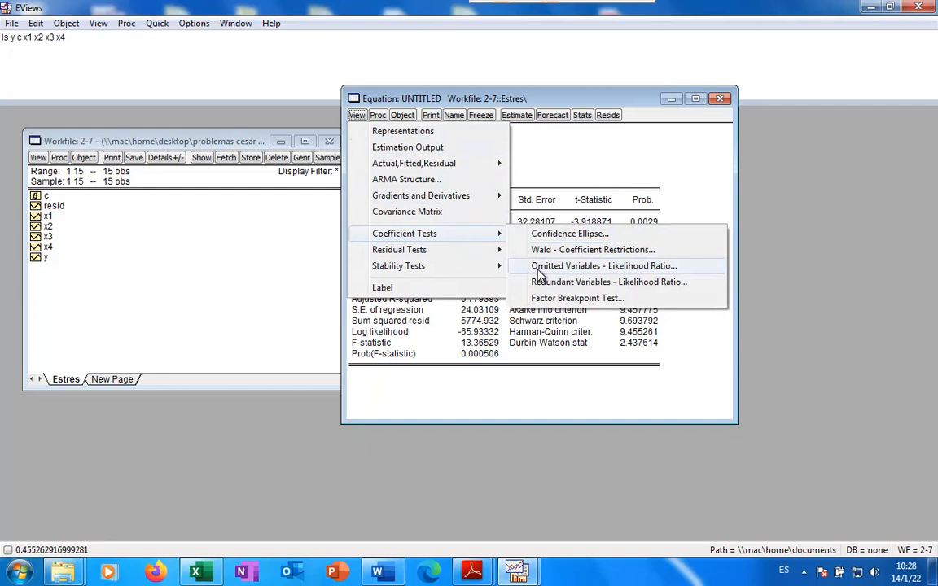
pyautogui.click(605, 282)
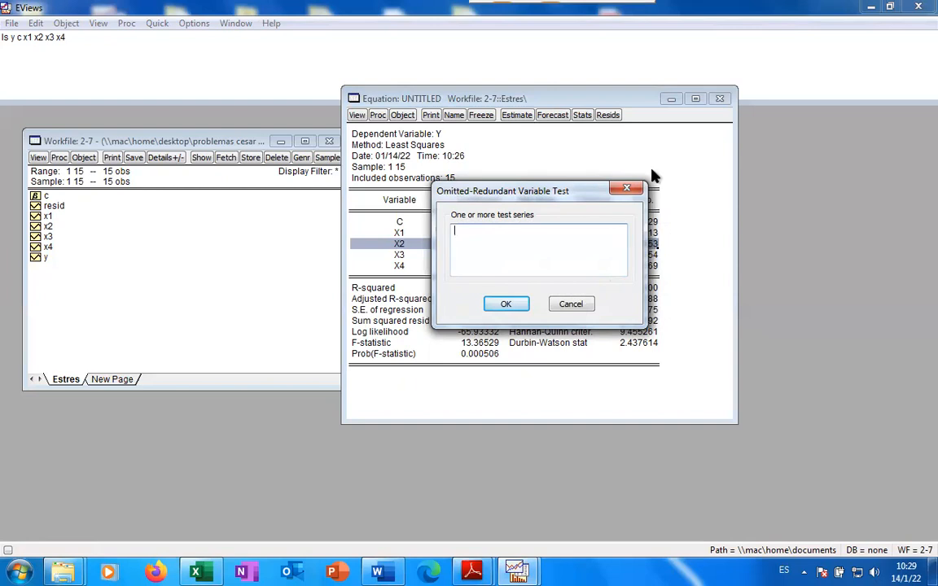
# Enter x2 as the series to test for redundancy and run the test
pyautogui.moveTo(581, 192); pyautogui.dragTo(690, 266)
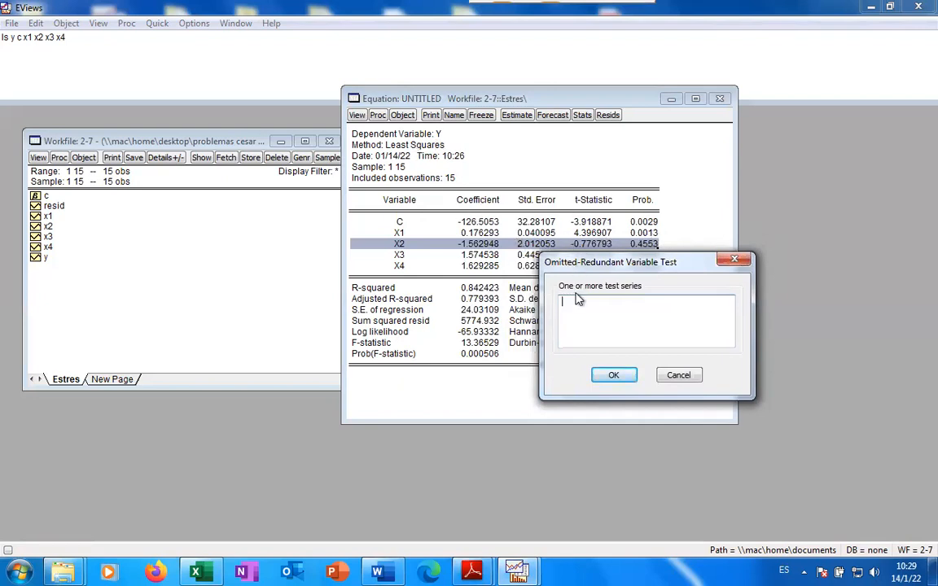
pyautogui.write('x2')
pyautogui.moveTo(620, 270); pyautogui.dragTo(608, 311)
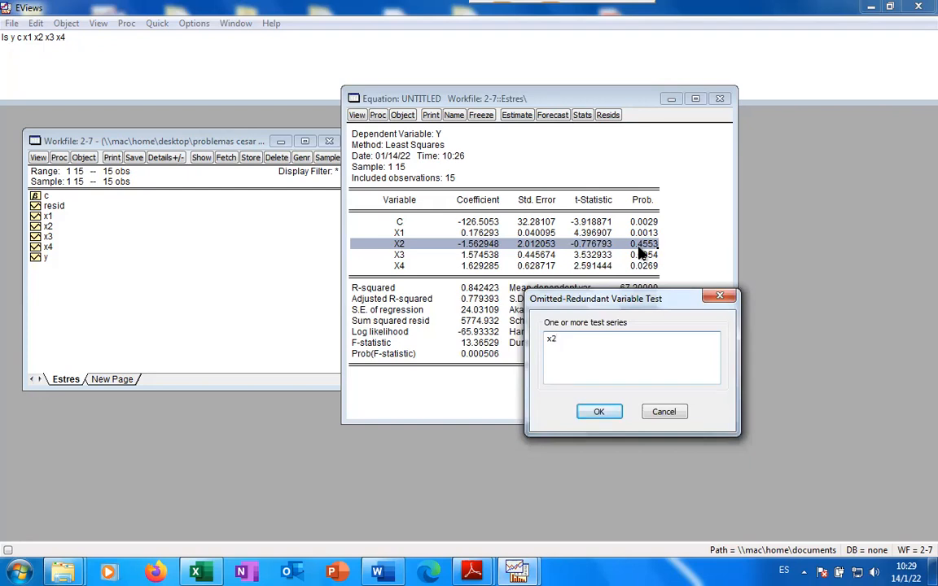
pyautogui.click(614, 417)
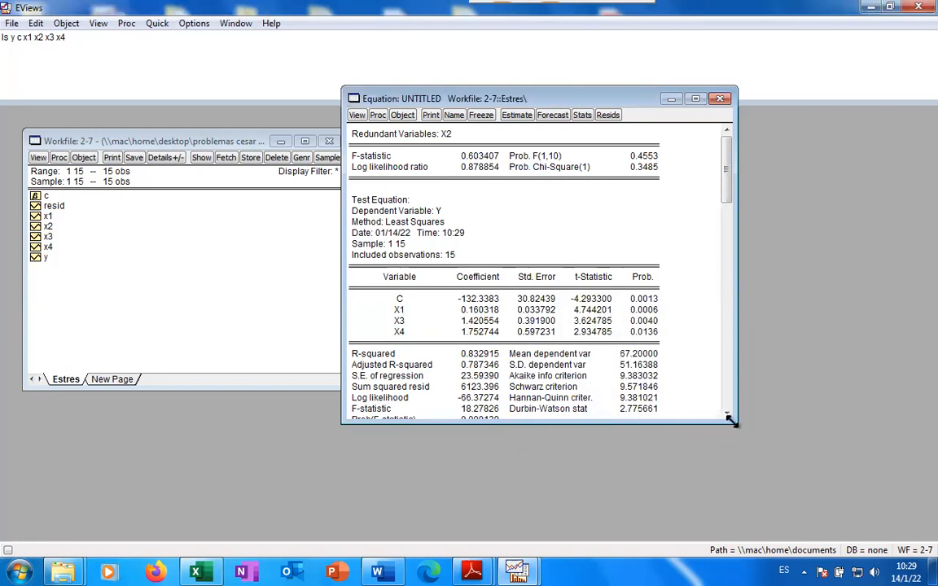
# Enlarge the equation window until the restricted model's Prob(F-statistic) 0.000139 is visible
pyautogui.moveTo(730, 419); pyautogui.dragTo(727, 493)
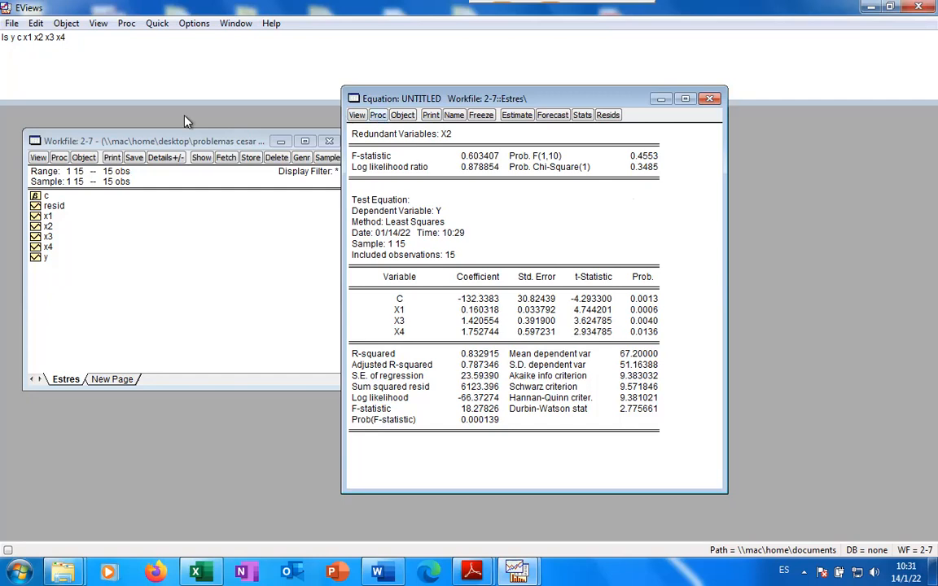
# Name the equation eq01, then start typing the new command ls y c x1
pyautogui.click(453, 115)
pyautogui.click(432, 333)
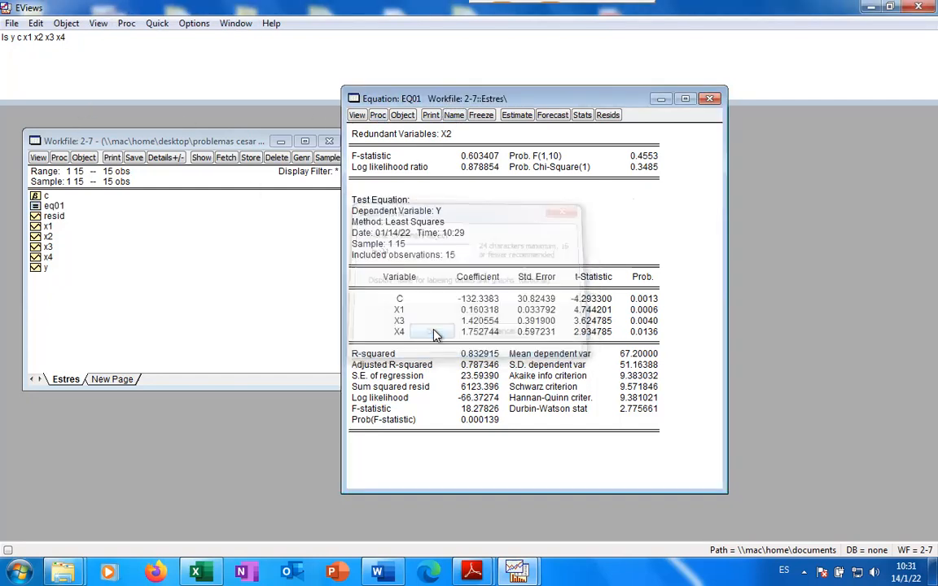
pyautogui.click(31, 59)
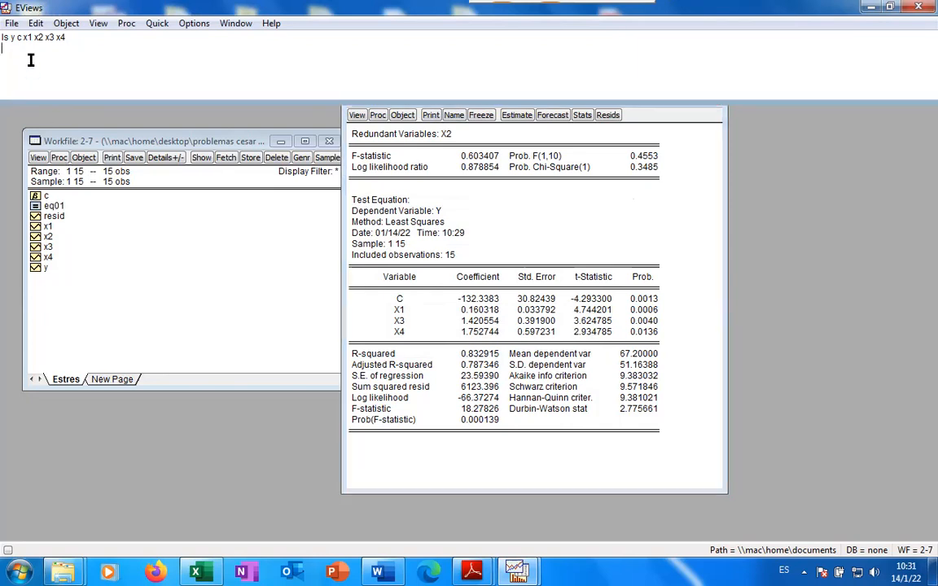
pyautogui.write('ls y c x1')
pyautogui.write('x3 x4')
pyautogui.press('Return')
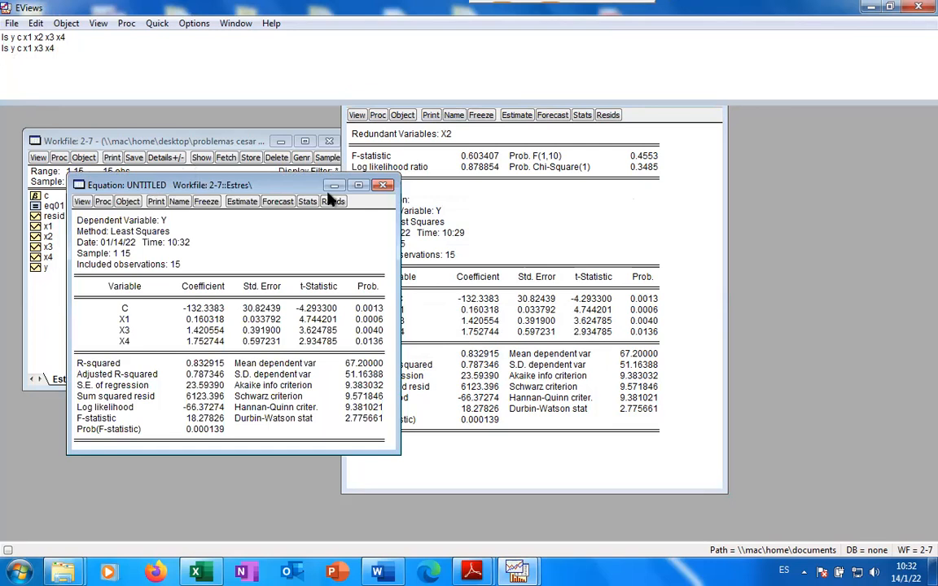
pyautogui.moveTo(247, 172)
pyautogui.mouseDown()
pyautogui.moveTo(268, 189)
pyautogui.moveTo(229, 174)
pyautogui.mouseUp()
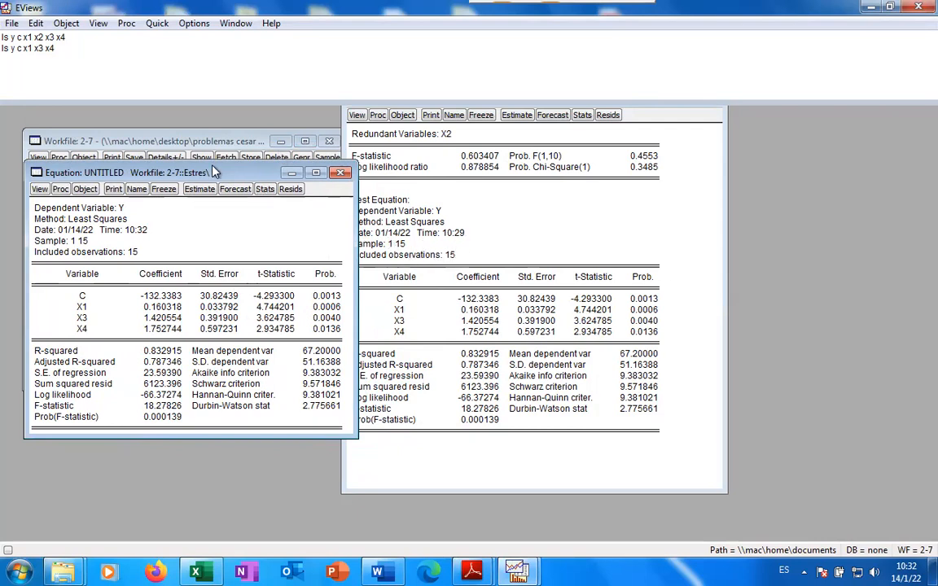
# Drag the untitled Y on C, X1, X3, X4 regression to the screen centre
pyautogui.moveTo(209, 174); pyautogui.dragTo(465, 135)
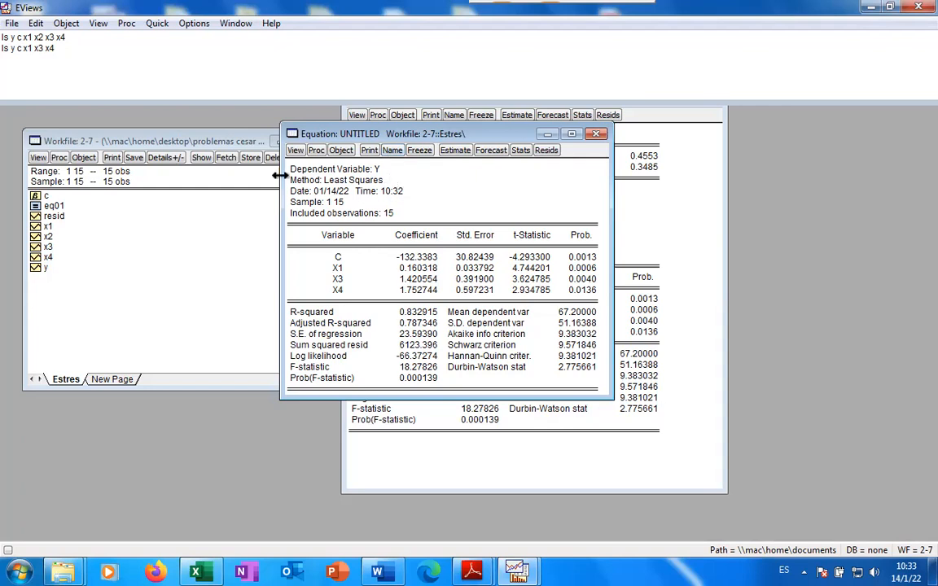
# Choose View > Coefficient Tests > Omitted Variables - Likelihood Ratio for the untitled equation
pyautogui.click(293, 152)
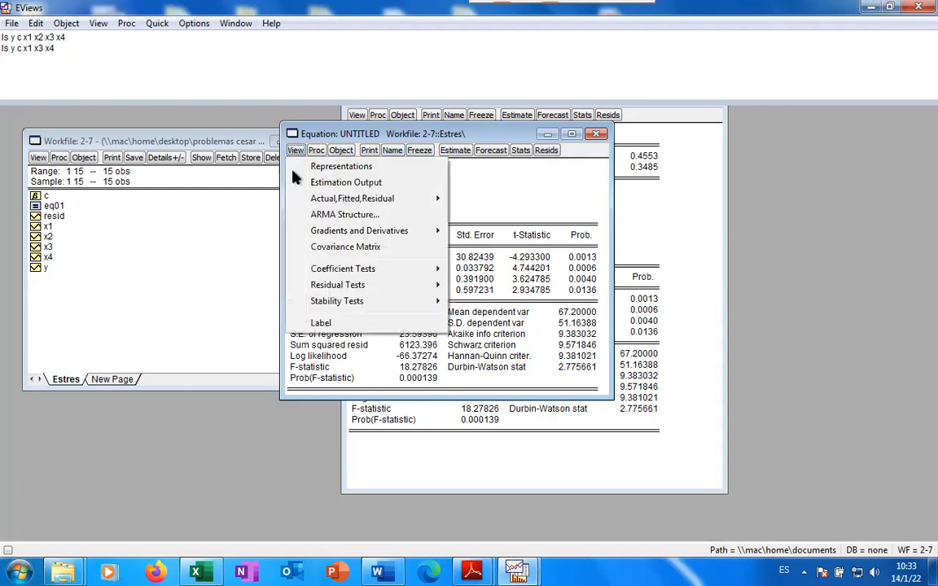
pyautogui.moveTo(330, 274)
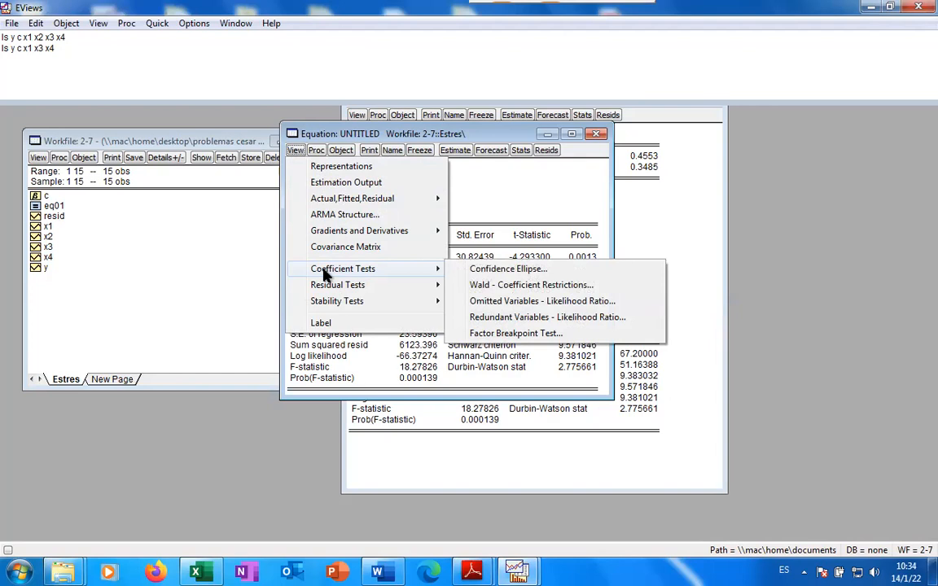
pyautogui.click(525, 306)
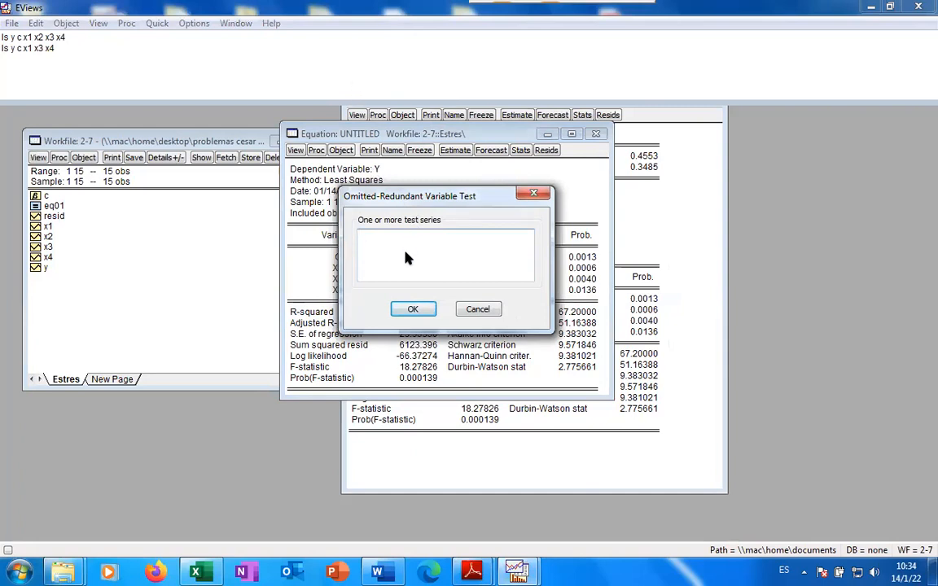
# Test x2 as an omitted variable (F 0.603407, p 0.4553), then enlarge and shift the output left
pyautogui.write('x2')
pyautogui.click(421, 311)
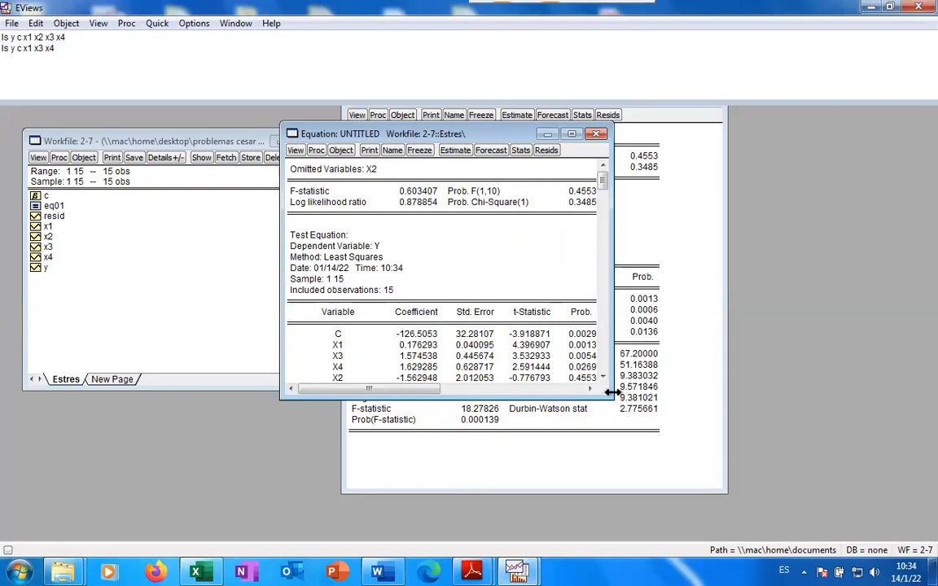
pyautogui.moveTo(610, 394); pyautogui.dragTo(643, 434)
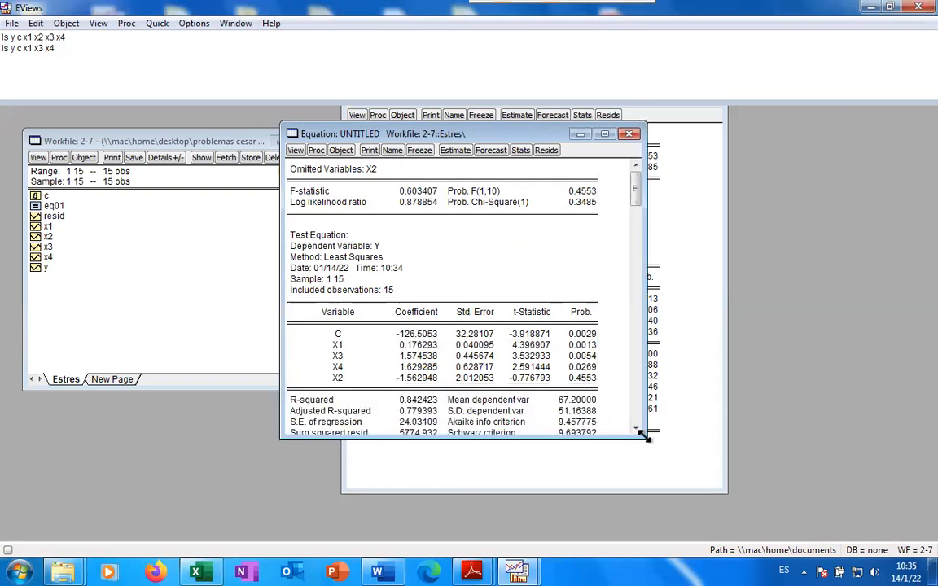
pyautogui.click(575, 269)
pyautogui.moveTo(542, 138); pyautogui.dragTo(367, 117)
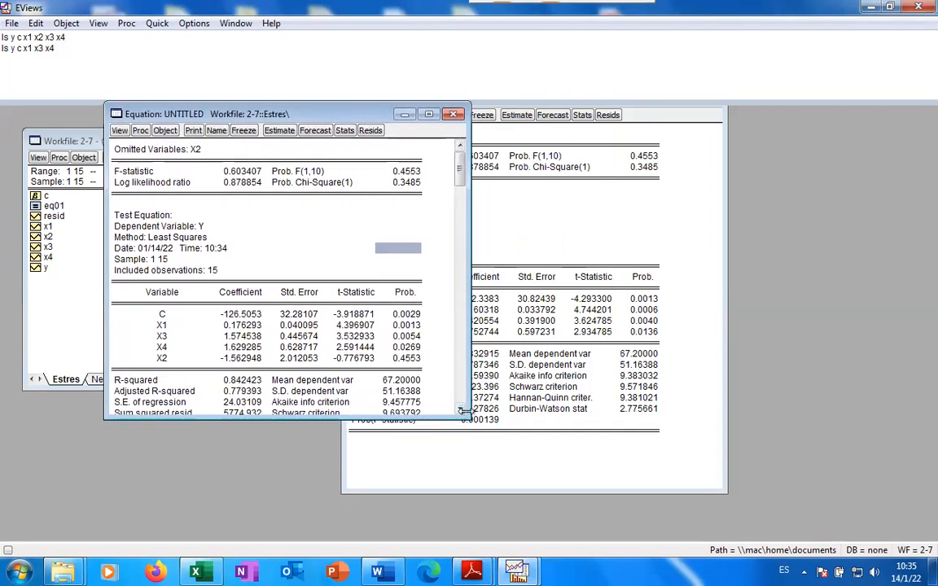
# Place the omitted-X2 test beside EQ01's redundant-X2 test, both showing F 0.603407 and LR 0.878854
pyautogui.moveTo(461, 411); pyautogui.dragTo(469, 478)
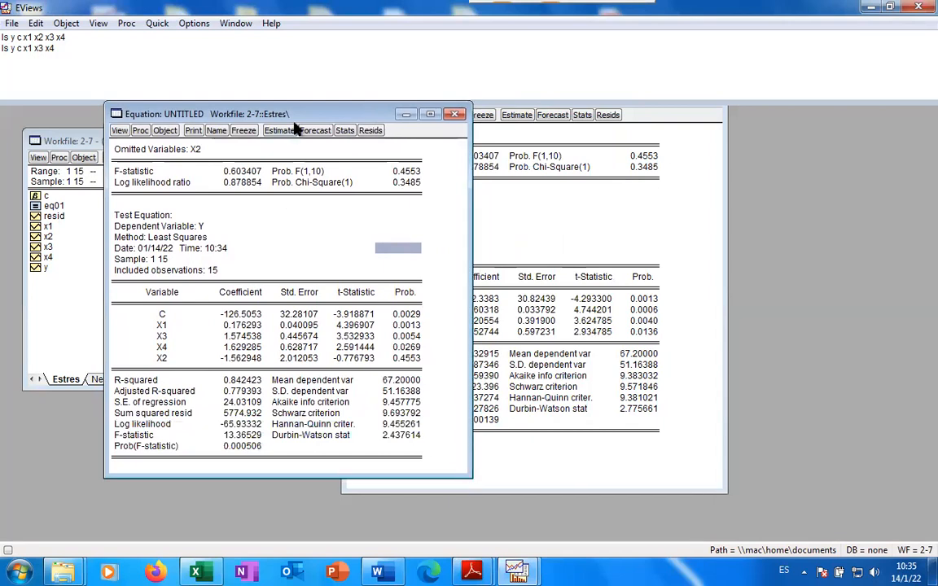
pyautogui.moveTo(272, 113); pyautogui.dragTo(175, 131)
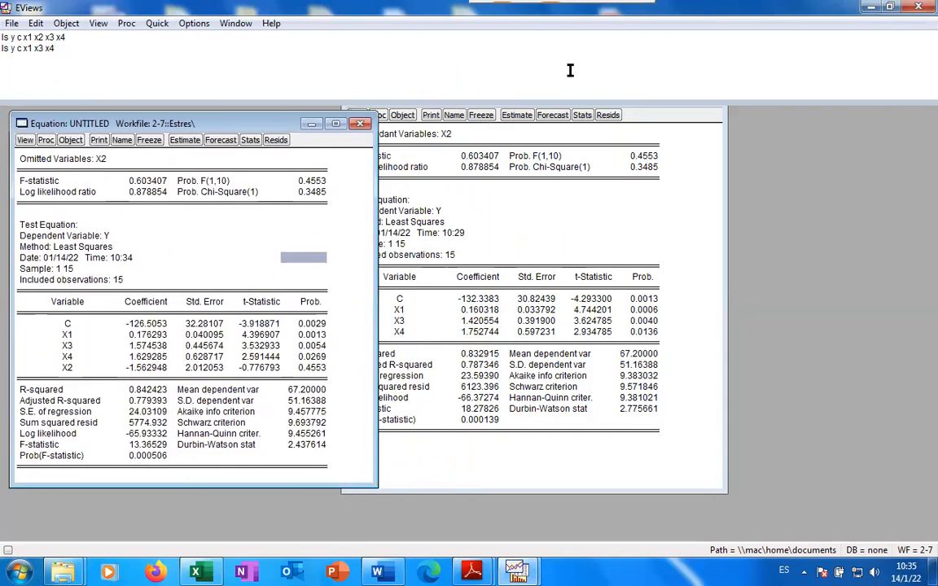
pyautogui.click(623, 103)
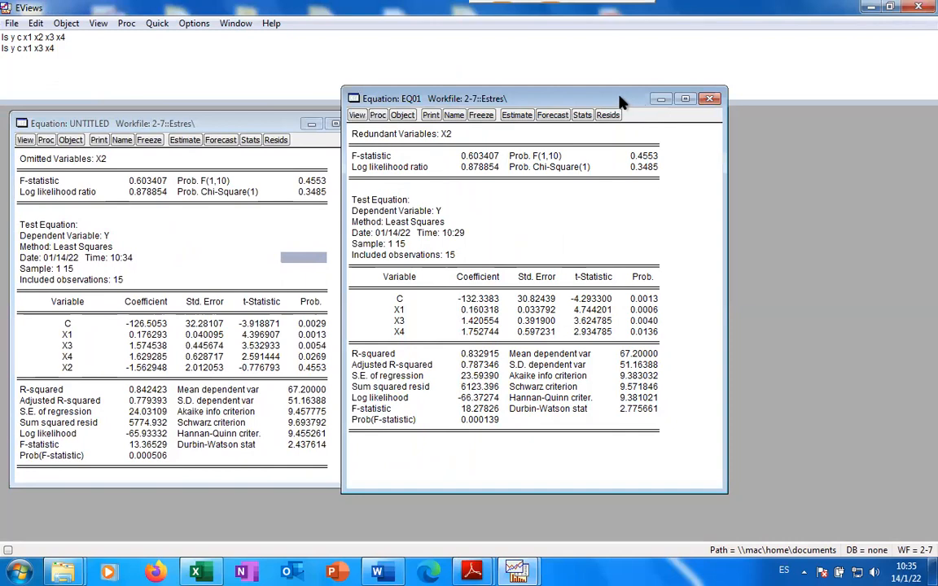
pyautogui.moveTo(619, 102); pyautogui.dragTo(738, 102)
pyautogui.moveTo(255, 124); pyautogui.dragTo(334, 96)
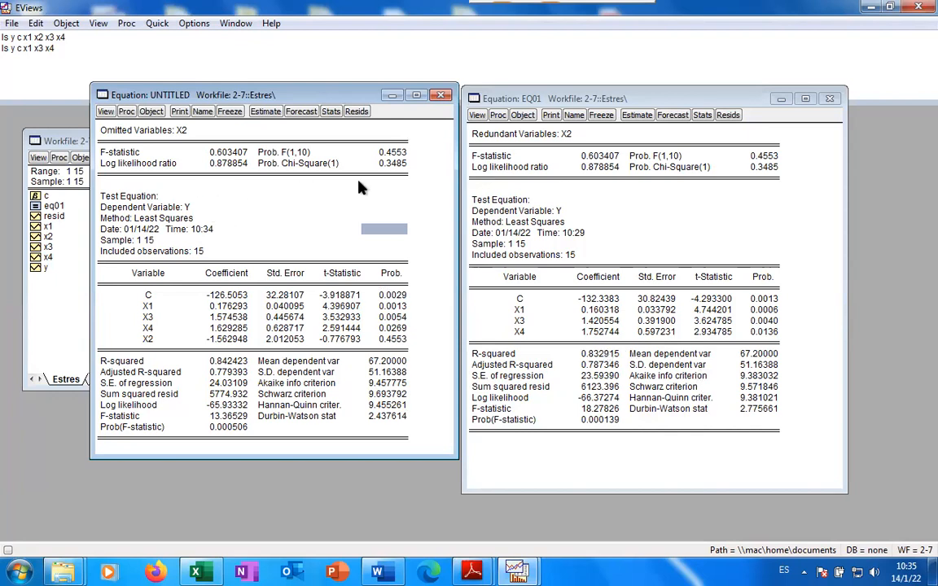
pyautogui.click(392, 153)
pyautogui.moveTo(392, 154); pyautogui.dragTo(394, 184)
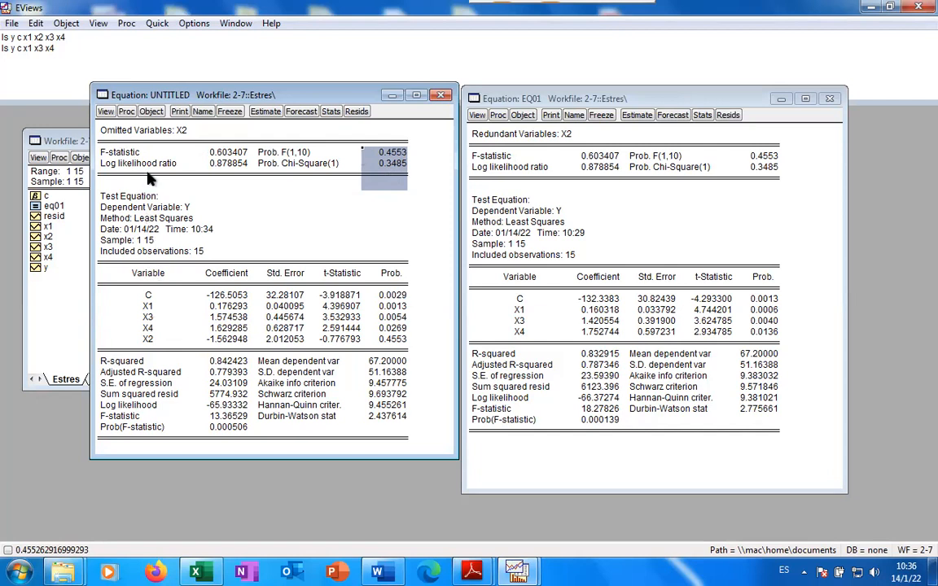
pyautogui.click(368, 166)
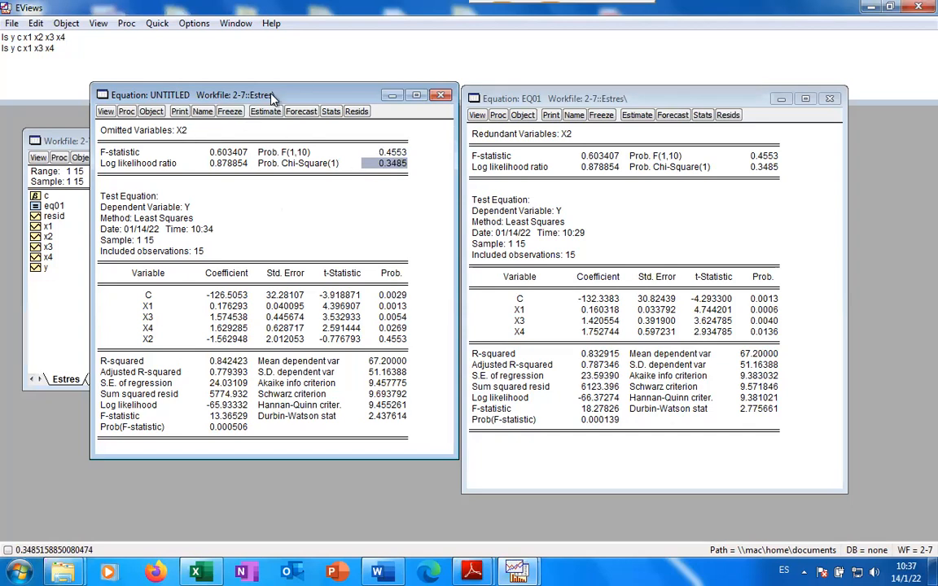
# Name the omitted-X2 test equation eq02 and move its output aside to show the workfile
pyautogui.click(203, 111)
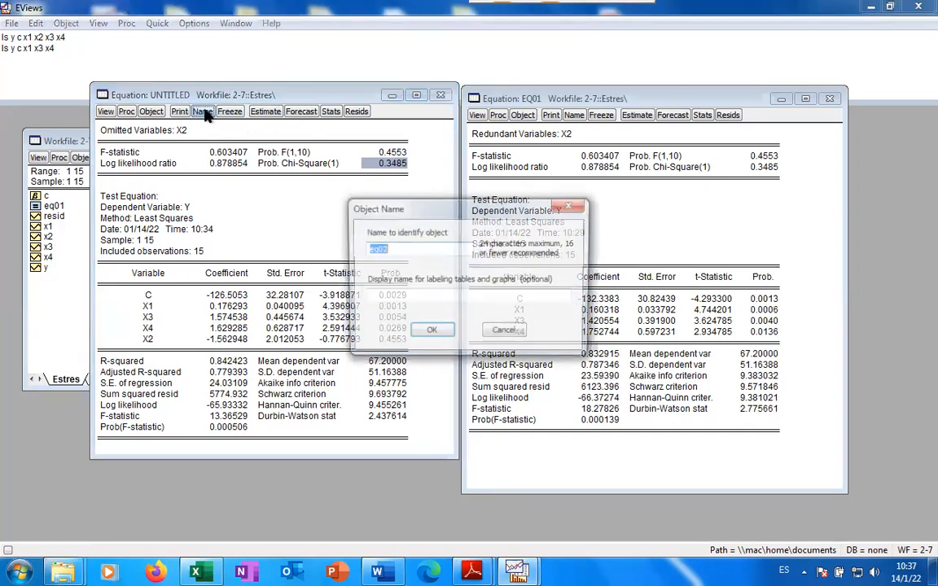
pyautogui.click(446, 334)
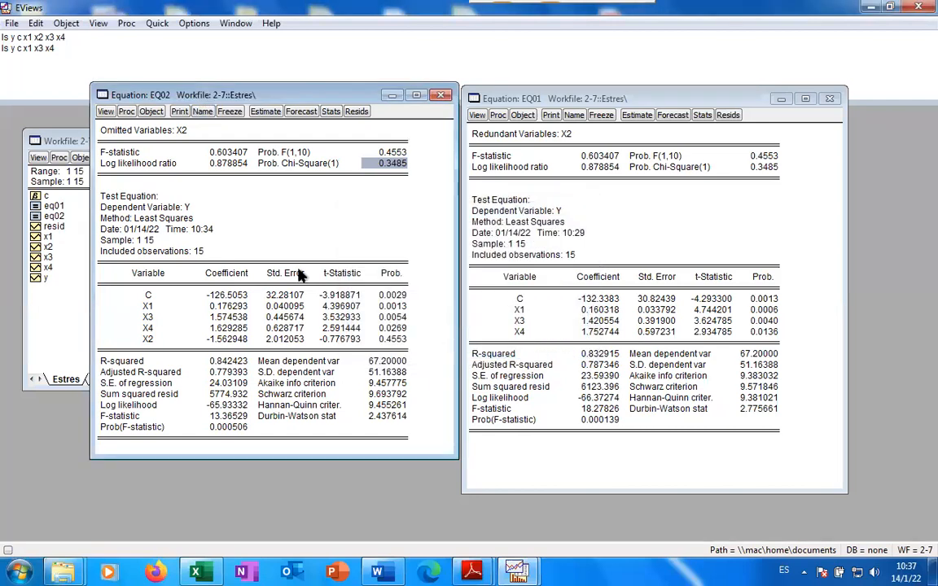
pyautogui.moveTo(251, 96); pyautogui.dragTo(521, 176)
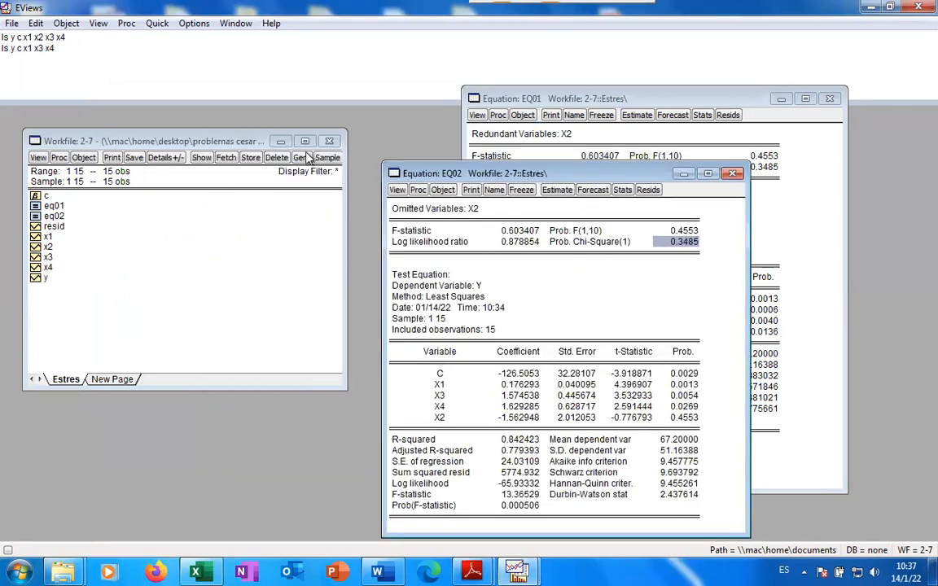
pyautogui.click(89, 38)
# Rerun ls y c x1 x2 x3 x4 and position the new full-model output window
pyautogui.press('Return')
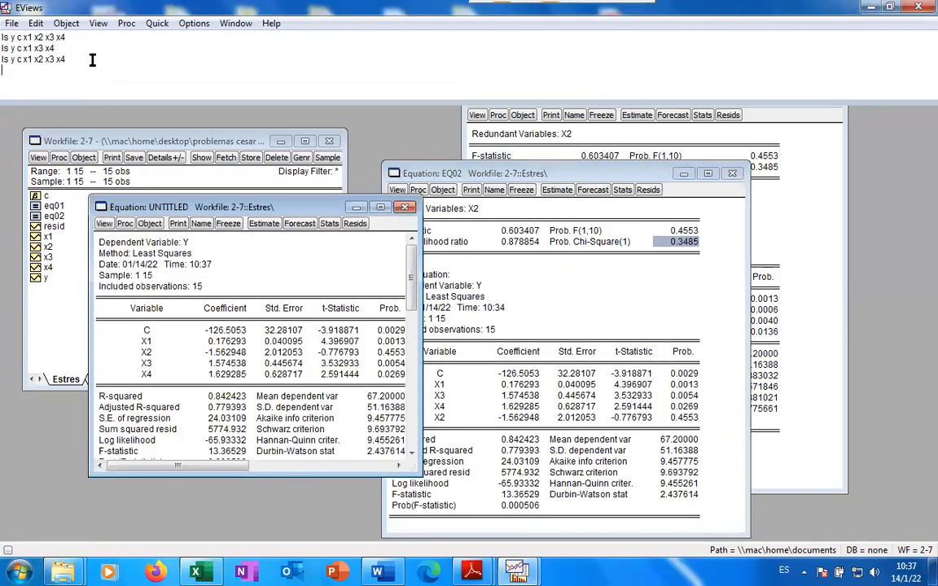
pyautogui.moveTo(150, 184); pyautogui.dragTo(277, 246)
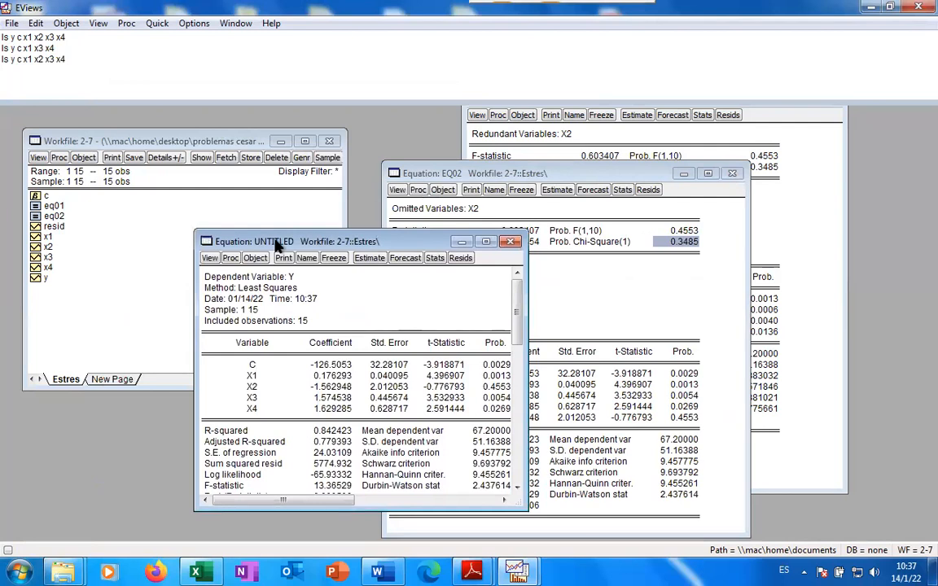
pyautogui.moveTo(315, 241); pyautogui.dragTo(324, 173)
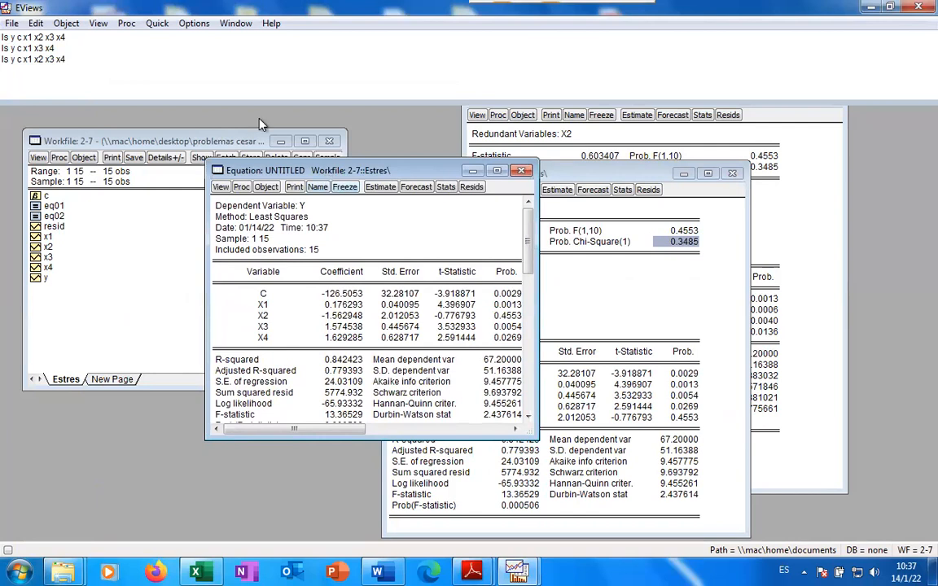
pyautogui.click(119, 93)
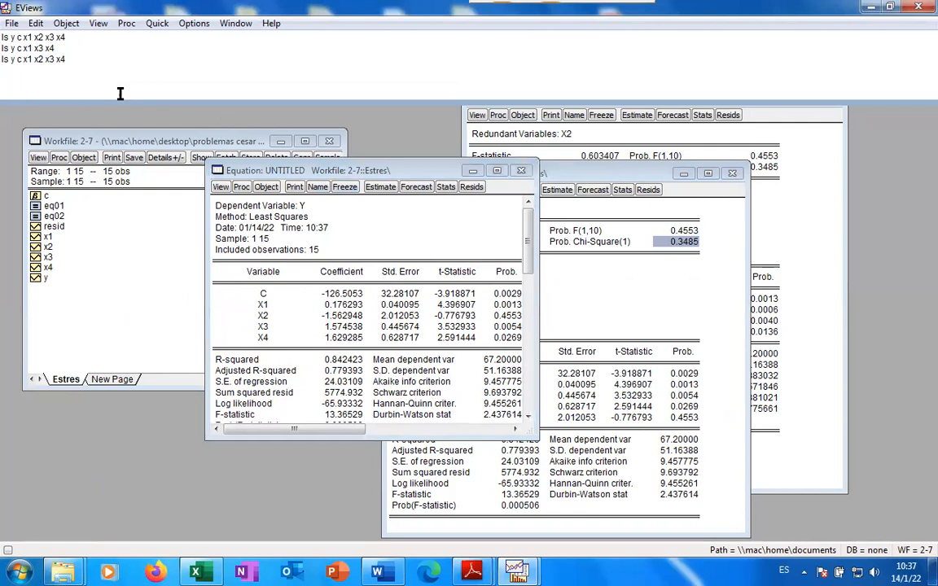
# Type the note 'TEST WALD (REDUNDANCIA U OMISIÓN DE VARIABLES' on a new command line
pyautogui.write('TEST WL')
pyautogui.press('BackSpace')
pyautogui.write('ALD (REDUN')
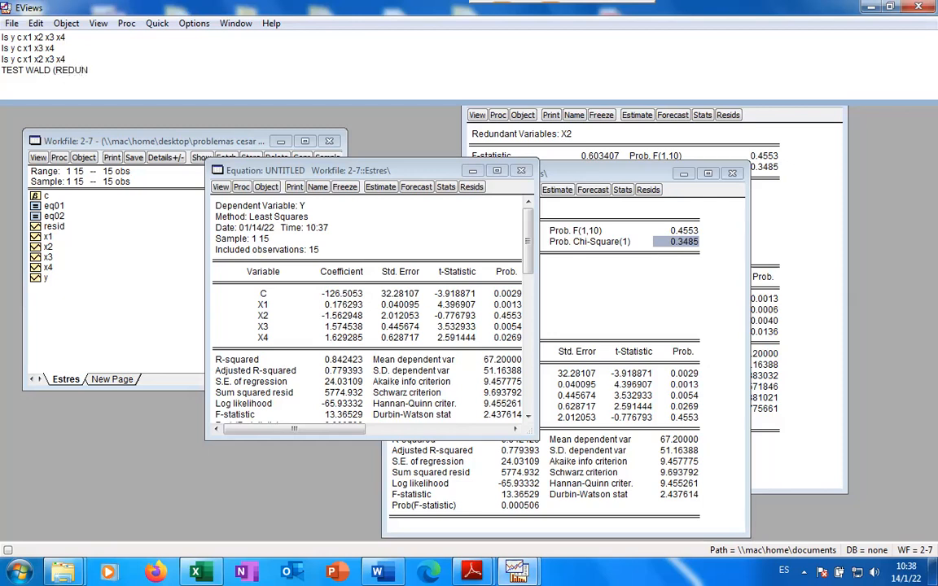
pyautogui.write('DANCIA U OMISIÓN DE V')
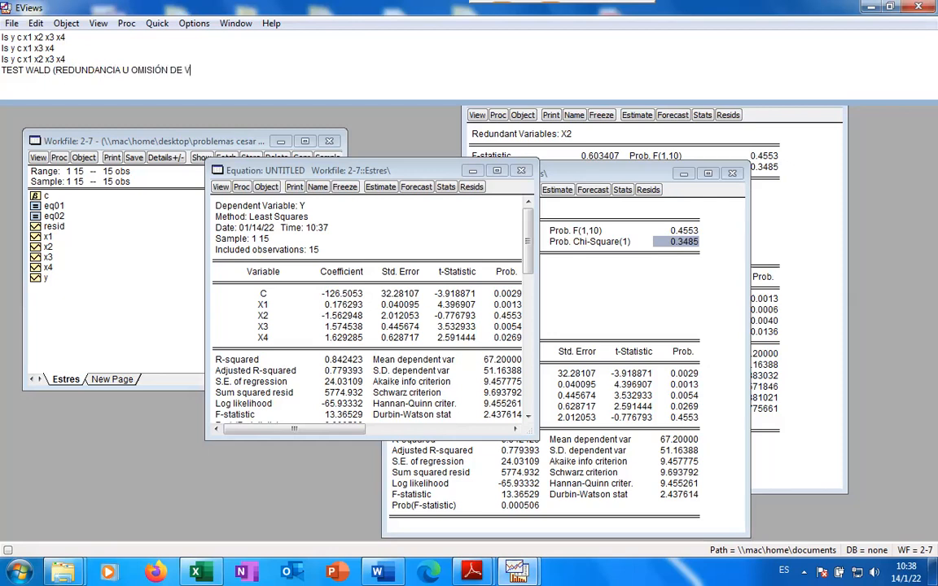
pyautogui.write('ARIABLES')
# Open View > Coefficient Tests > Wald - Coefficient Restrictions for the untitled full regression
pyautogui.click(224, 189)
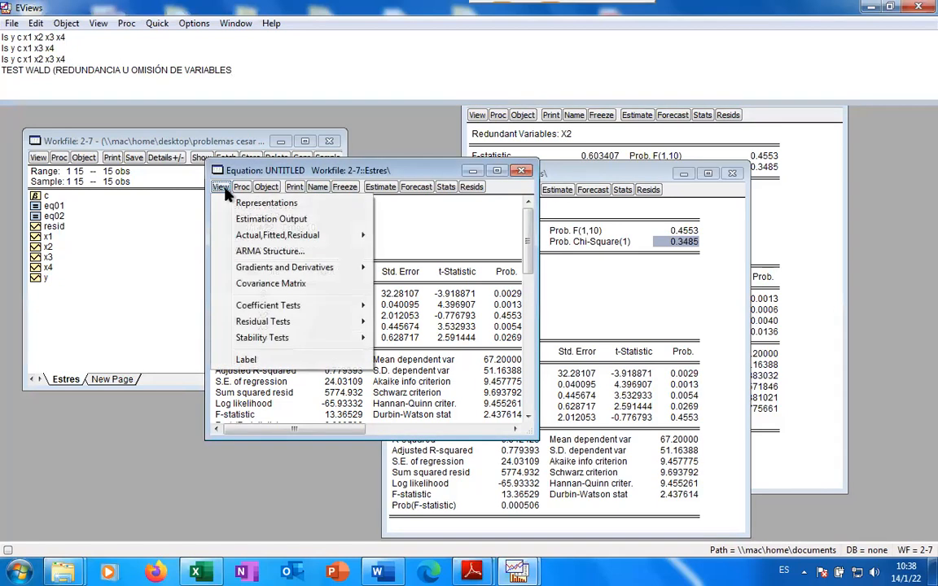
pyautogui.moveTo(283, 309)
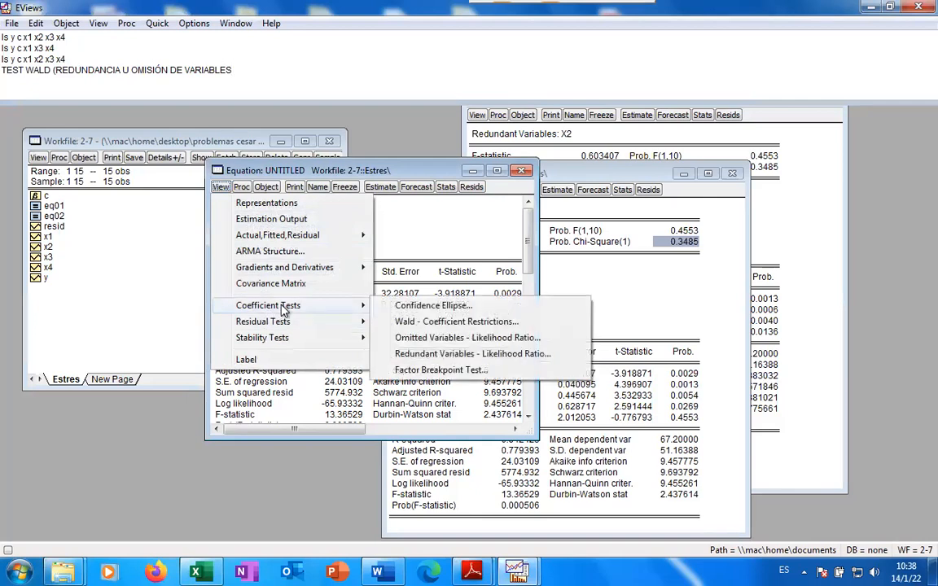
pyautogui.click(474, 322)
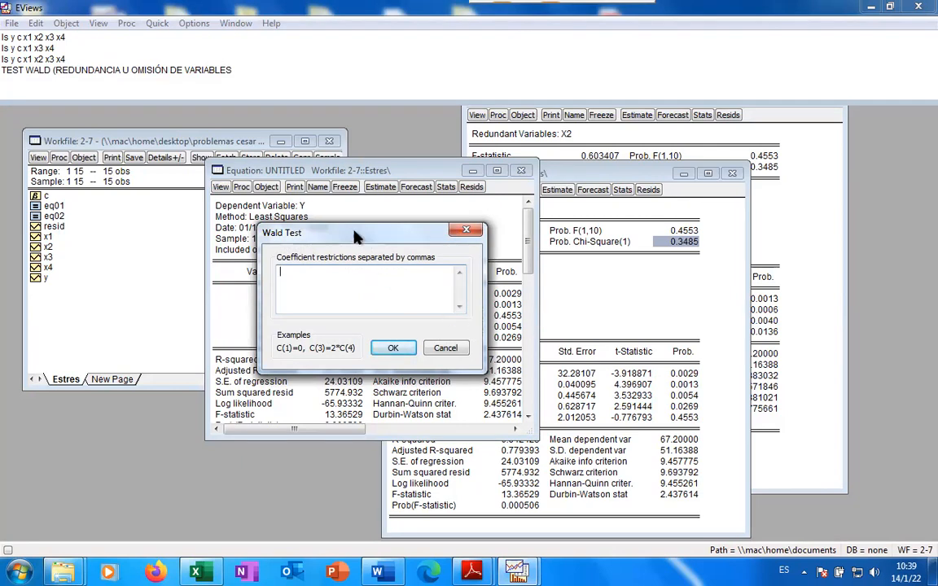
# Enter the restriction c(3)=0 and run the Wald test on the X2 coefficient
pyautogui.moveTo(363, 239); pyautogui.dragTo(485, 226)
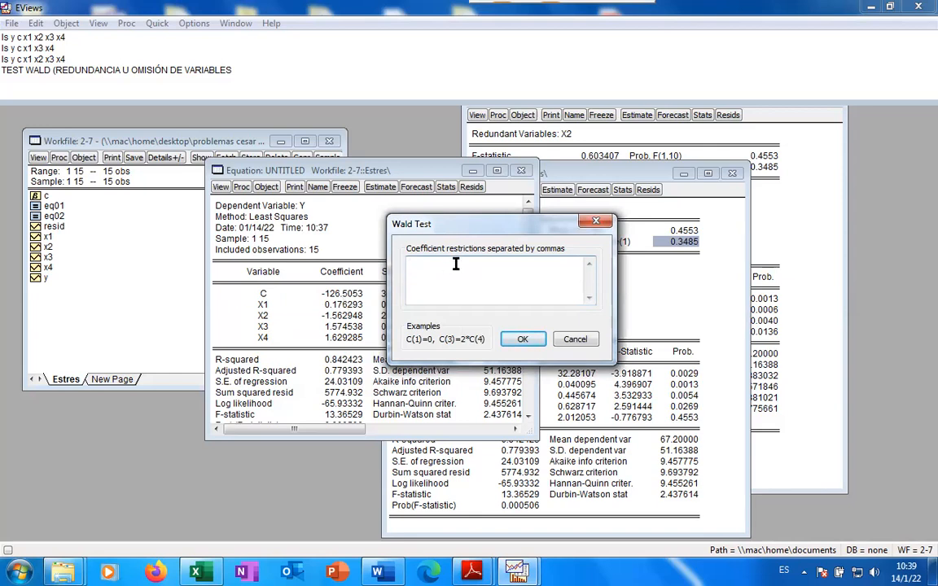
pyautogui.write('c(3)=0')
pyautogui.click(524, 341)
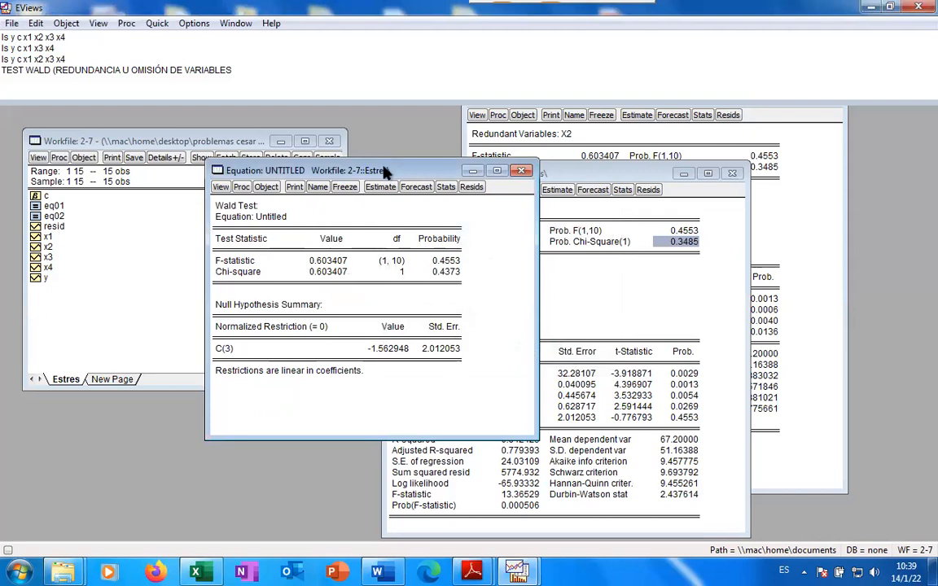
# Reposition the Wald output and highlight F probability 0.4553 and chi-square probability 0.4373
pyautogui.moveTo(386, 171); pyautogui.dragTo(389, 176)
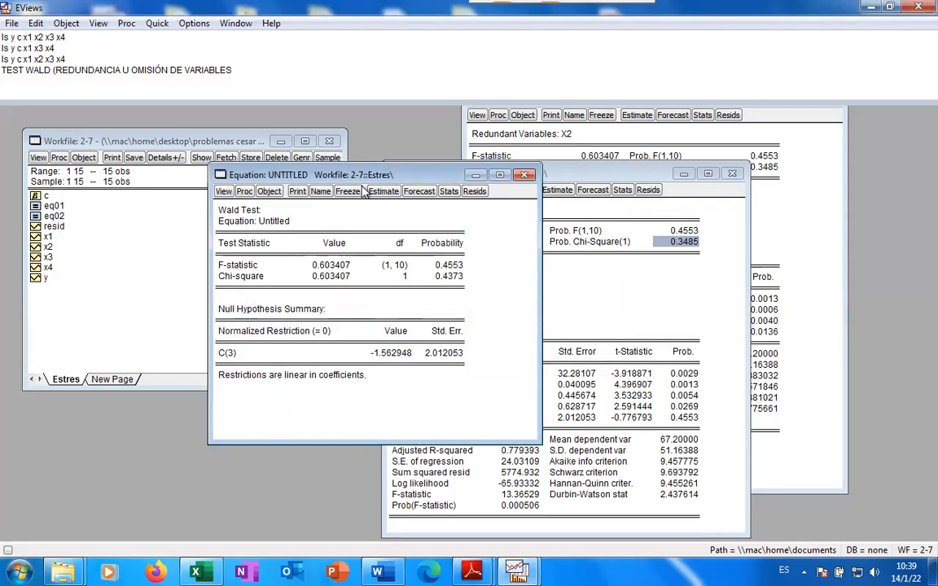
pyautogui.moveTo(392, 175); pyautogui.dragTo(263, 141)
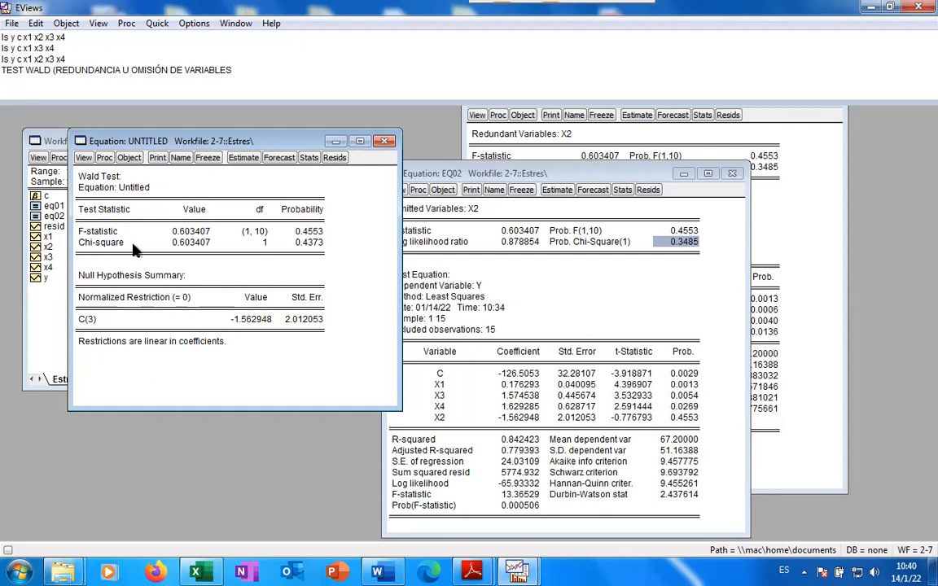
pyautogui.click(310, 236)
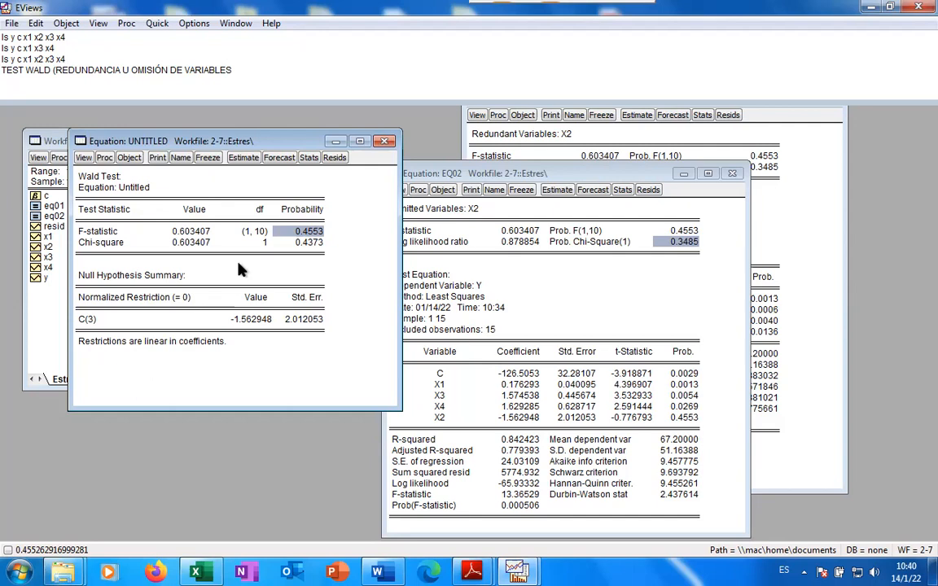
pyautogui.click(305, 241)
pyautogui.click(310, 228)
pyautogui.click(314, 238)
pyautogui.click(309, 231)
pyautogui.click(320, 242)
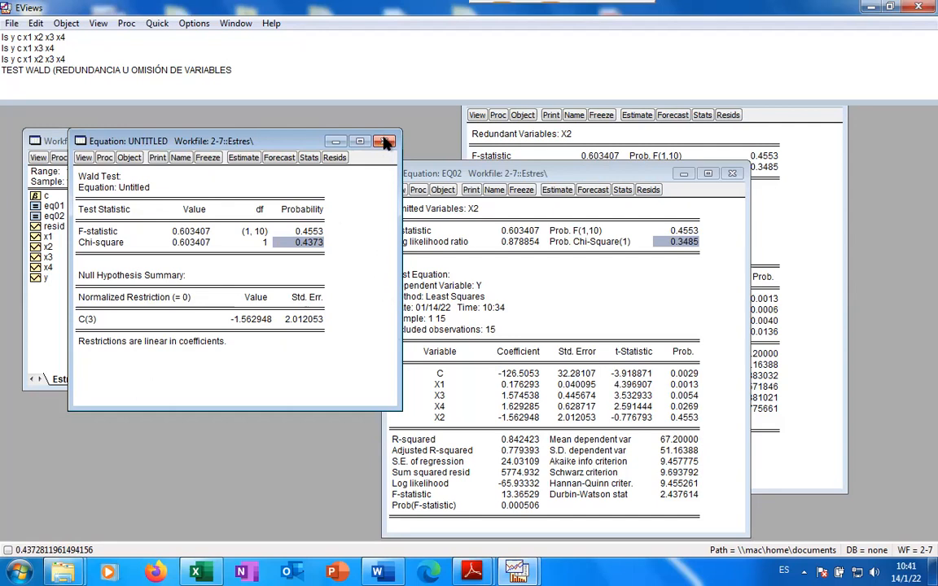
# Save the Wald test result as EQ03 and move it aside to reveal the workfile
pyautogui.click(181, 157)
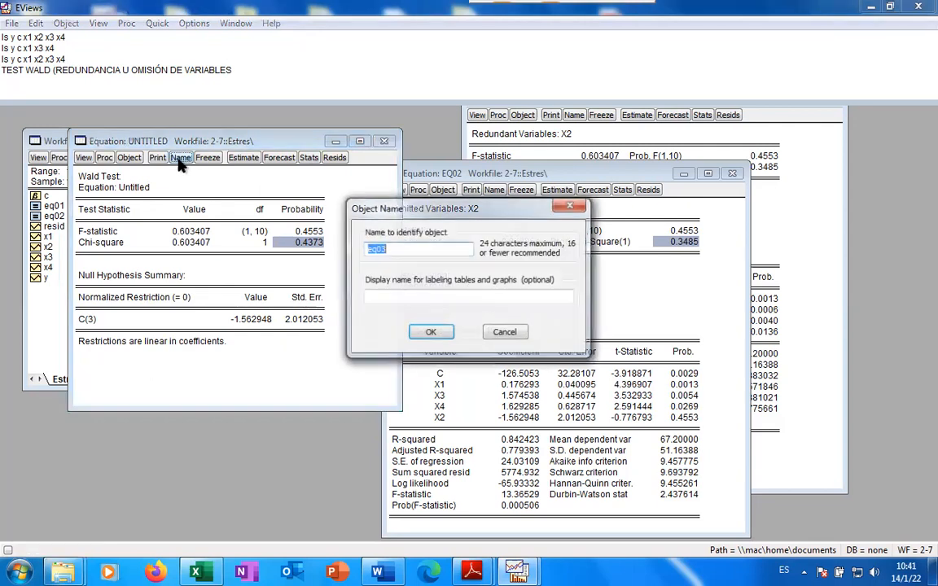
pyautogui.click(431, 332)
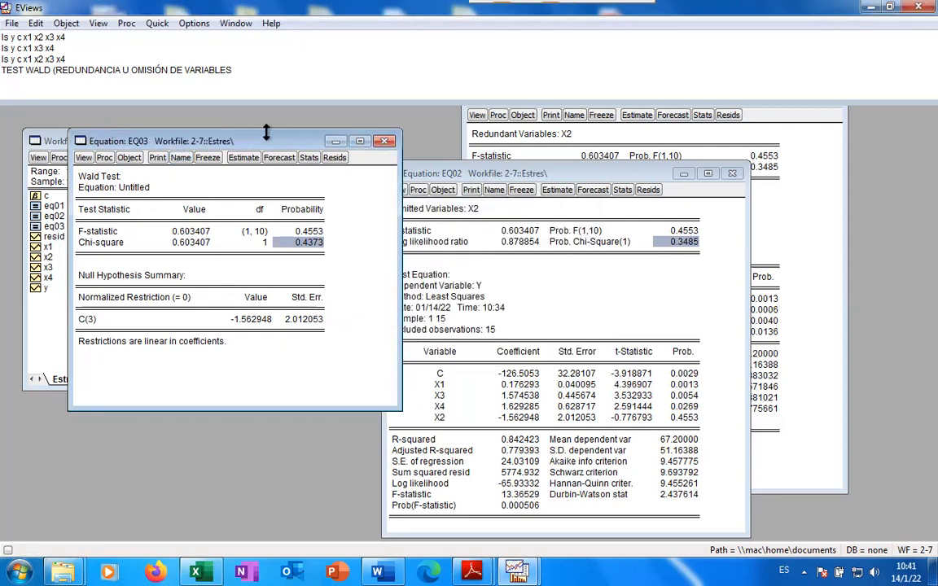
pyautogui.moveTo(269, 140); pyautogui.dragTo(577, 208)
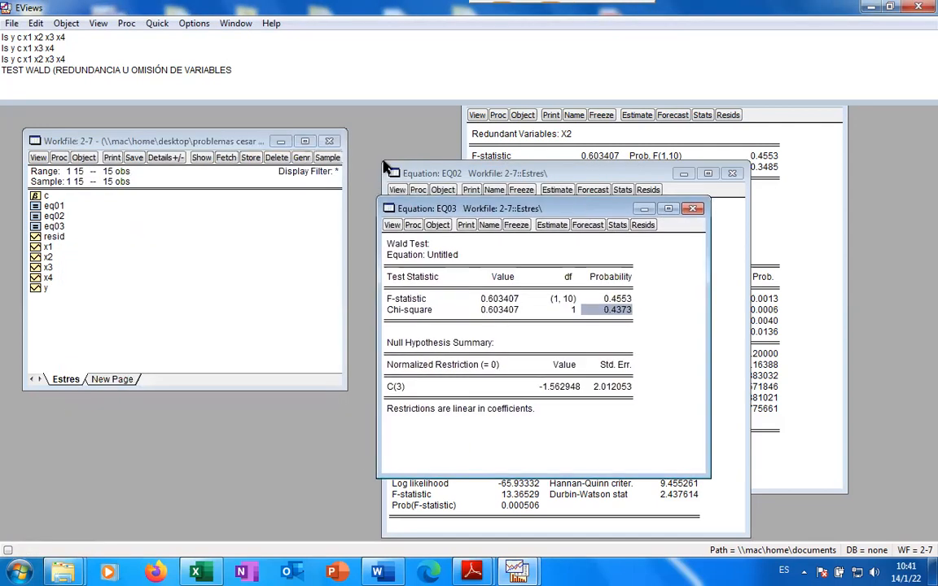
# Add the note 'el mejor modelo estimado sera' below the TEST WALD line, dismissing the error
pyautogui.click(176, 82)
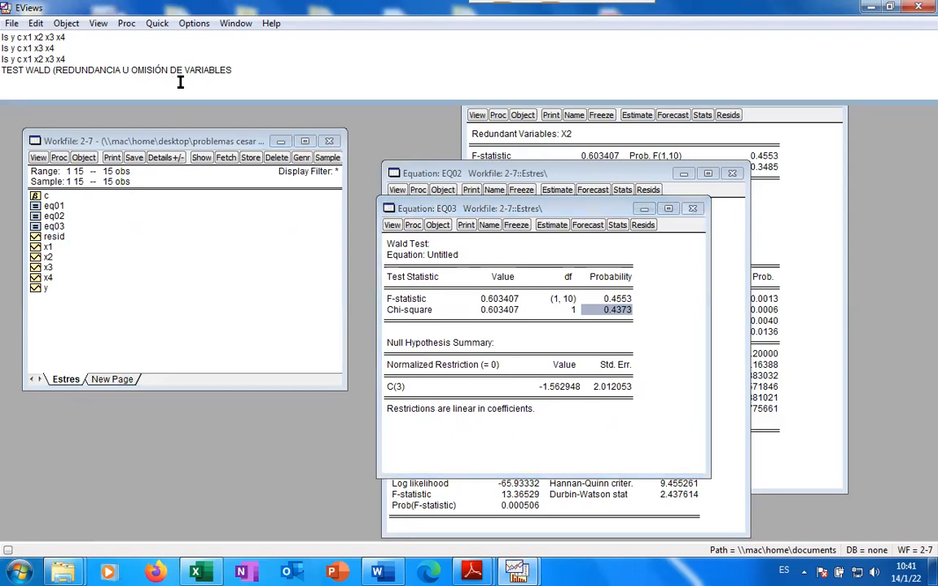
pyautogui.doubleClick(233, 72)
pyautogui.press('Return')
pyautogui.write('VARIABLES')
pyautogui.press('Down')
pyautogui.press('BackSpace')
pyautogui.press('BackSpace')
pyautogui.press('BackSpace')
pyautogui.press('BackSpace')
pyautogui.press('BackSpace')
pyautogui.press('BackSpace')
pyautogui.press('BackSpace')
pyautogui.press('BackSpace')
pyautogui.press('BackSpace')
pyautogui.write('EL M')
pyautogui.press('BackSpace')
pyautogui.press('BackSpace')
pyautogui.press('BackSpace')
pyautogui.press('BackSpace')
pyautogui.write('e')
pyautogui.write('l mejo')
pyautogui.write('r modelo e')
pyautogui.write('est')
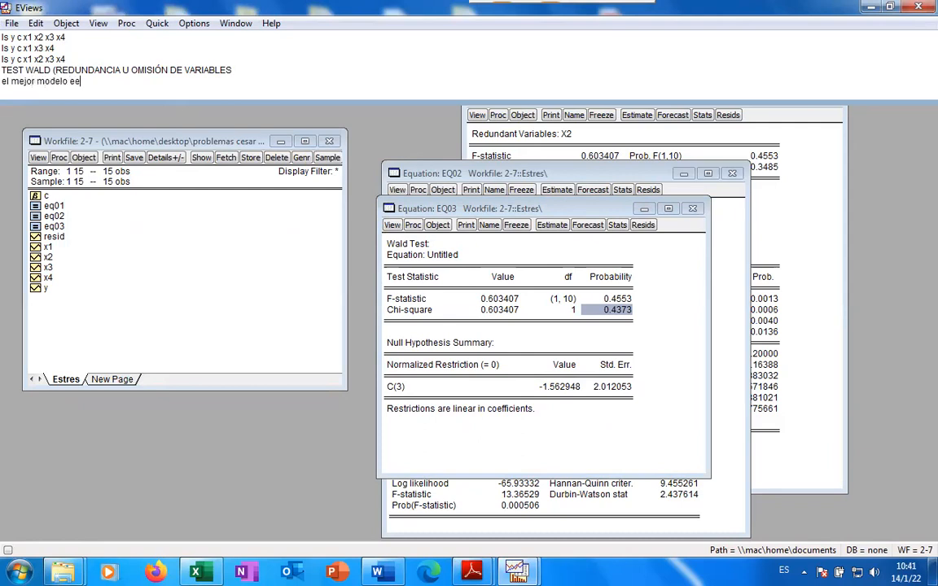
pyautogui.write('imado sera')
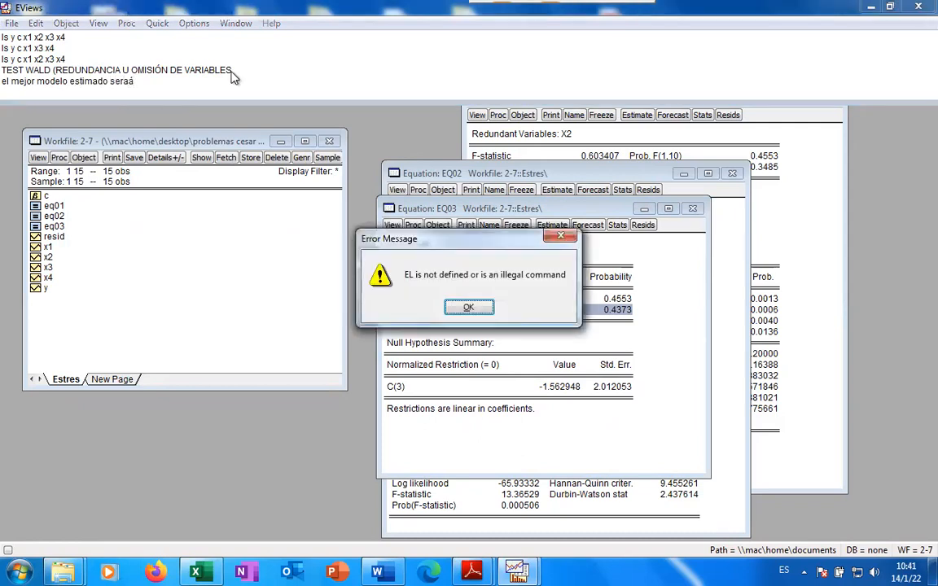
pyautogui.press('Return')
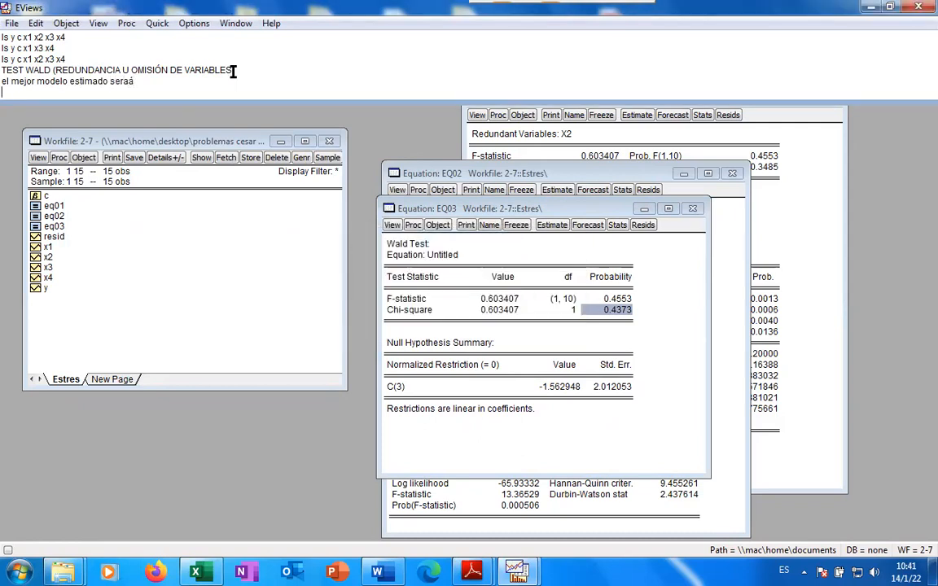
# Run the regression ls Y C X1 X3 X4, leaving out X2
pyautogui.write('Y')
pyautogui.press('BackSpace')
pyautogui.write('ls ')
pyautogui.write('Y C')
pyautogui.write(' X1')
pyautogui.write(' X2')
pyautogui.press('BackSpace')
pyautogui.press('BackSpace')
pyautogui.press('BackSpace')
pyautogui.write('X3 X4')
pyautogui.press('Return')
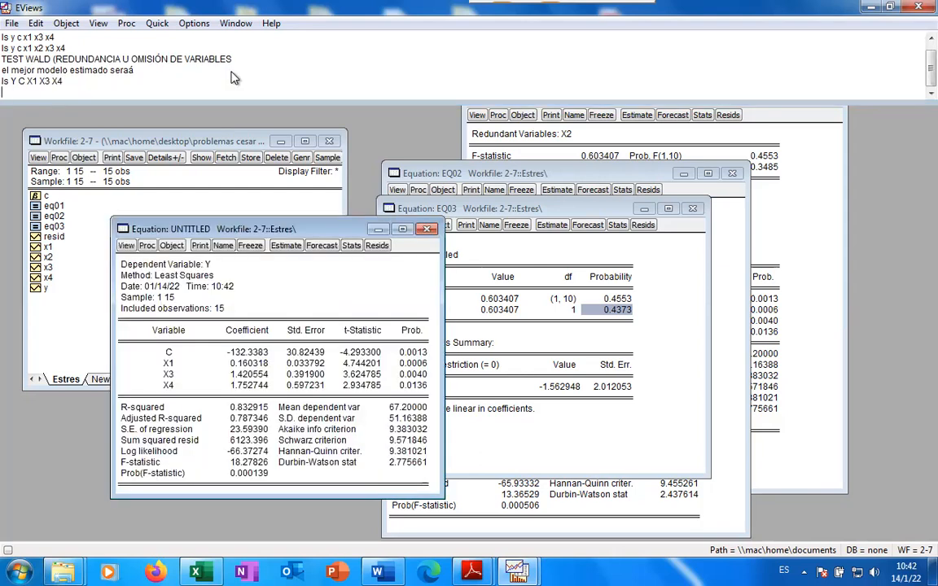
# Name the new regression eq04 and move its output toward the centre
pyautogui.click(223, 245)
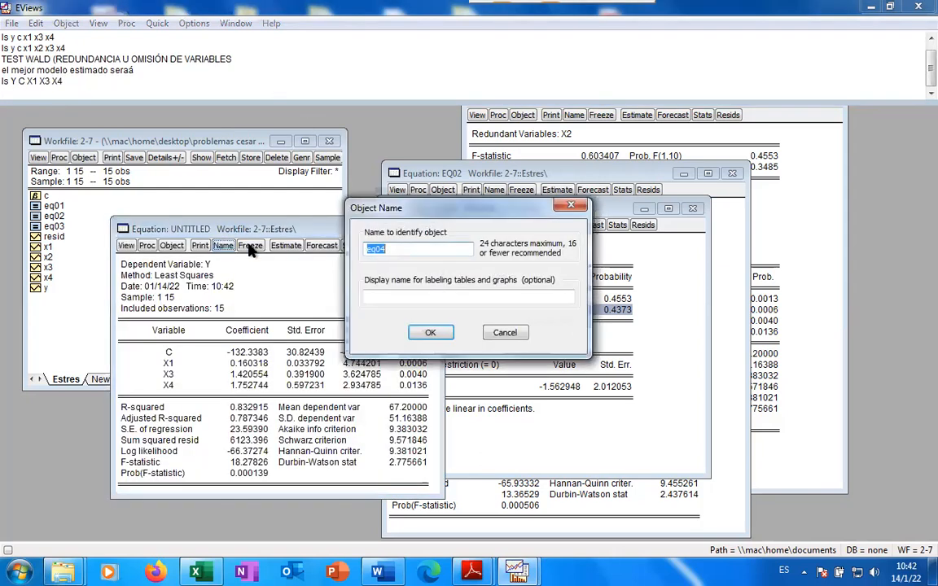
pyautogui.click(430, 336)
pyautogui.moveTo(297, 228); pyautogui.dragTo(581, 252)
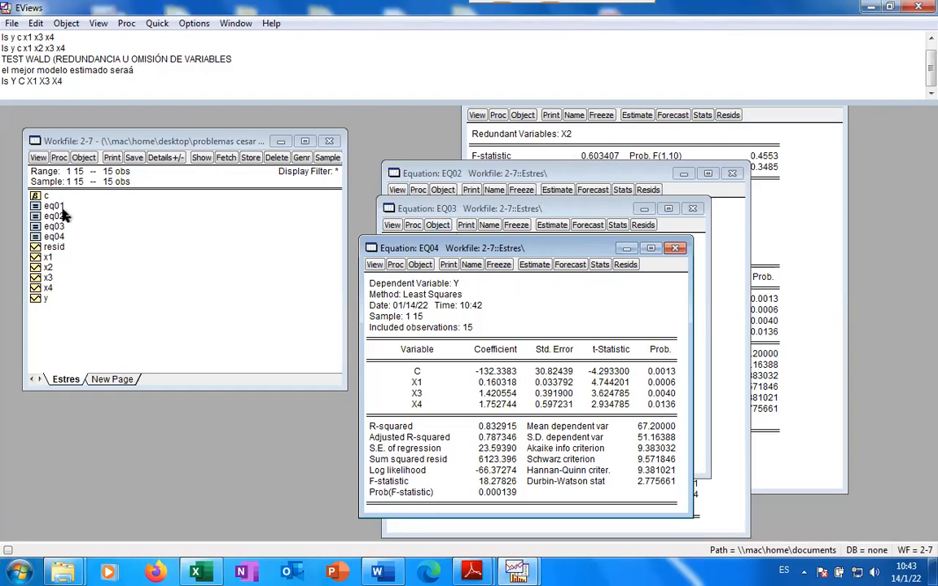
pyautogui.click(71, 44)
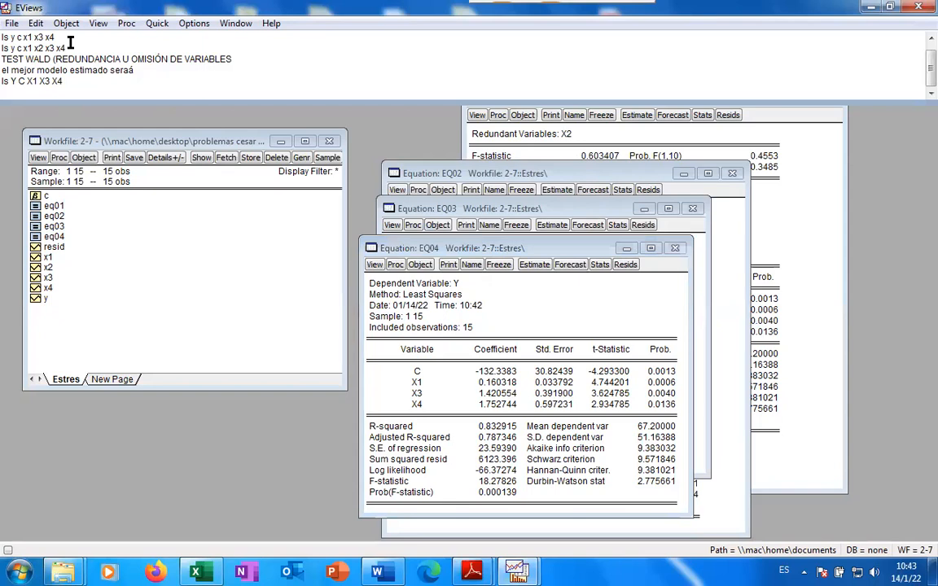
# Rerun ls y c x1 x2 x3 x4, widen the output, and highlight the X2 row (p 0.4553)
pyautogui.press('Return')
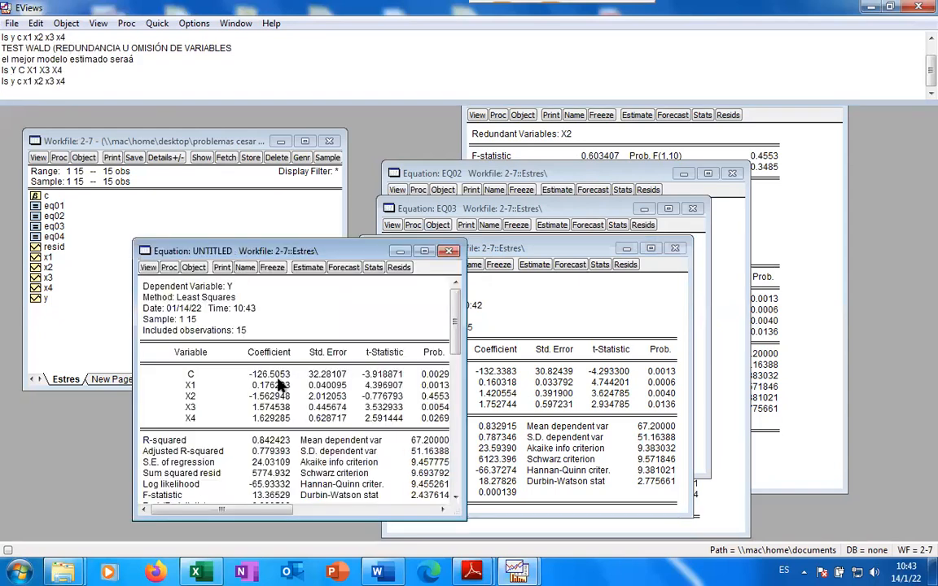
pyautogui.moveTo(467, 387); pyautogui.dragTo(548, 387)
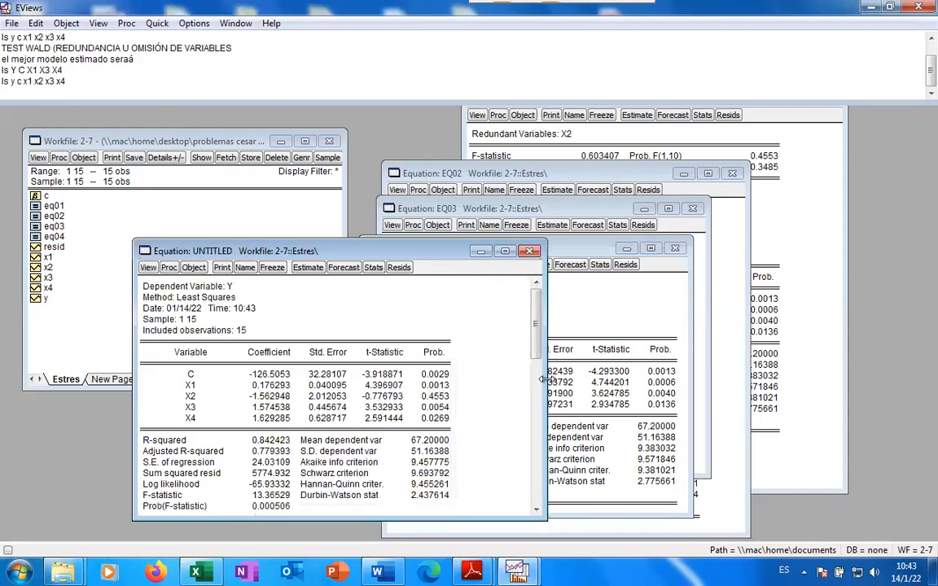
pyautogui.moveTo(435, 396); pyautogui.dragTo(156, 402)
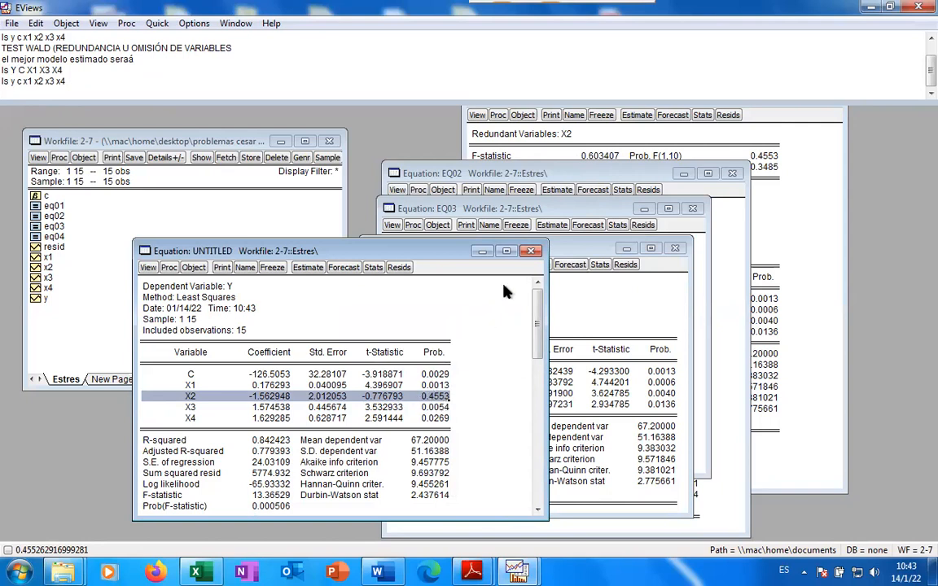
# Bring forward and reposition the EQ01, EQ02 and EQ03 test outputs
pyautogui.click(780, 240)
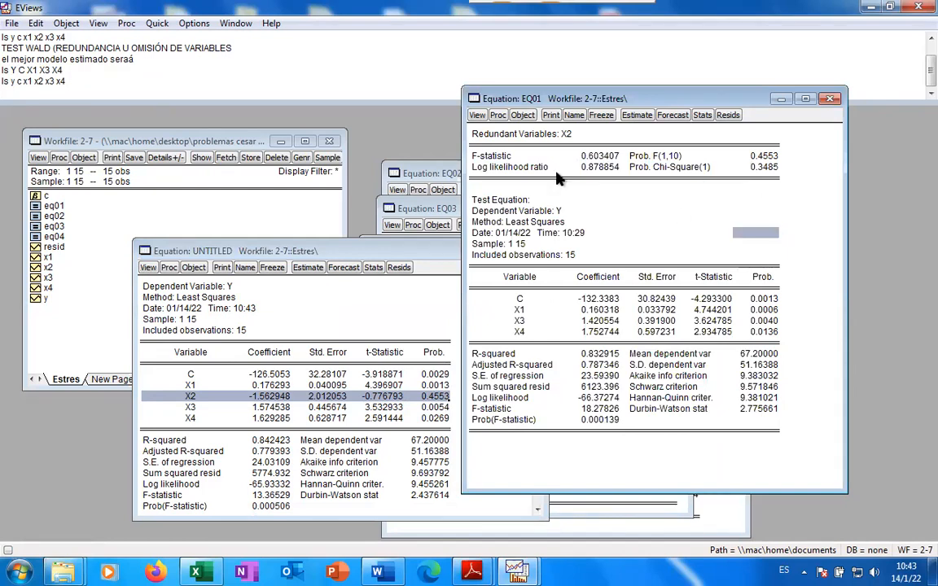
pyautogui.click(411, 173)
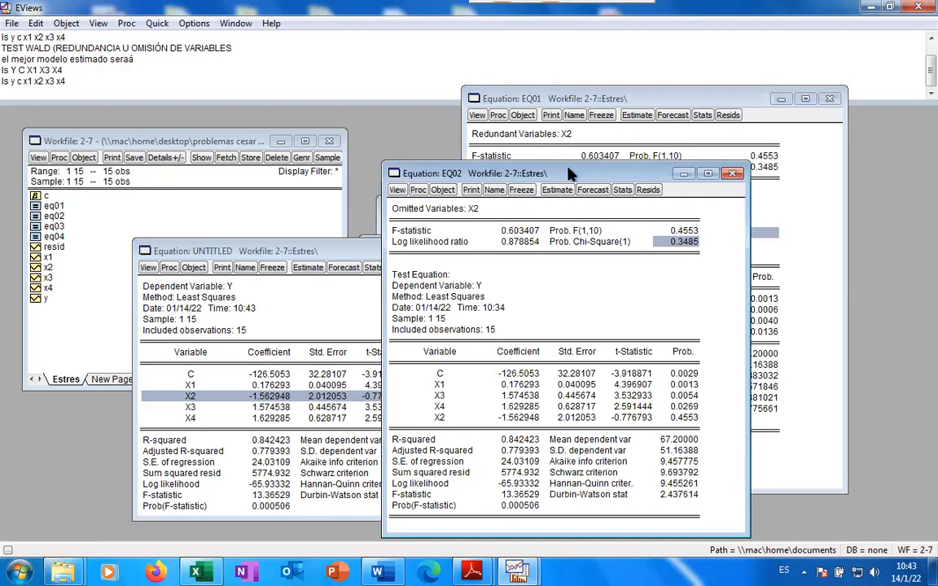
pyautogui.moveTo(564, 173); pyautogui.dragTo(724, 118)
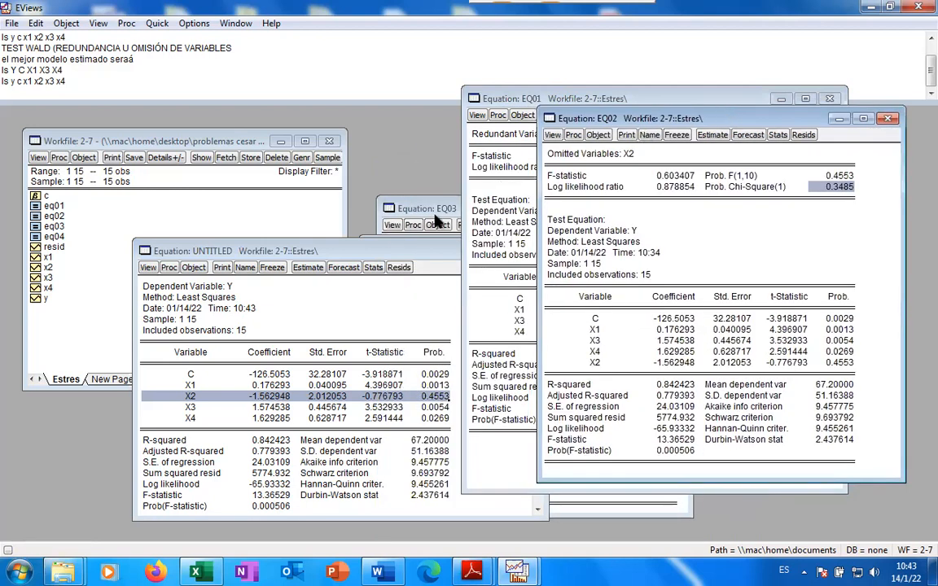
pyautogui.click(400, 208)
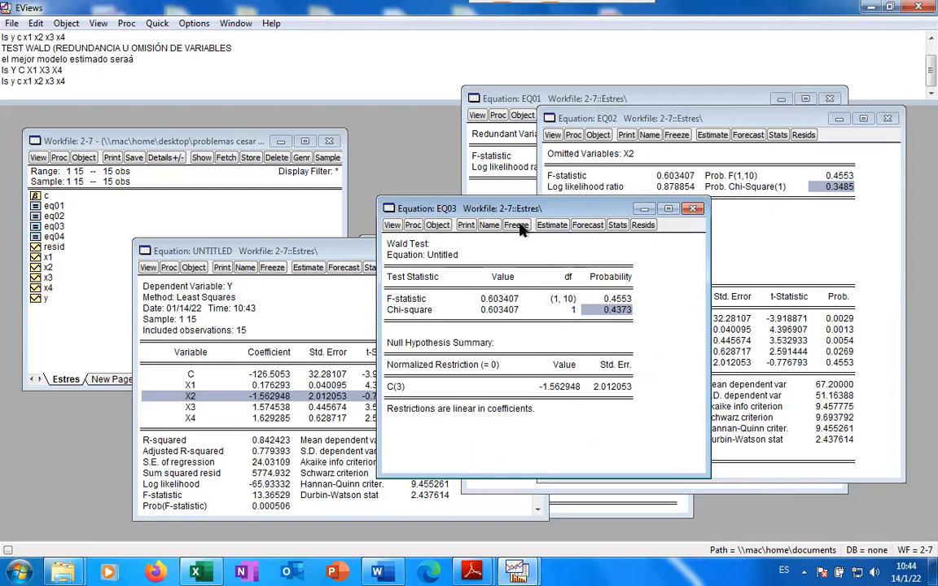
pyautogui.moveTo(523, 210); pyautogui.dragTo(684, 165)
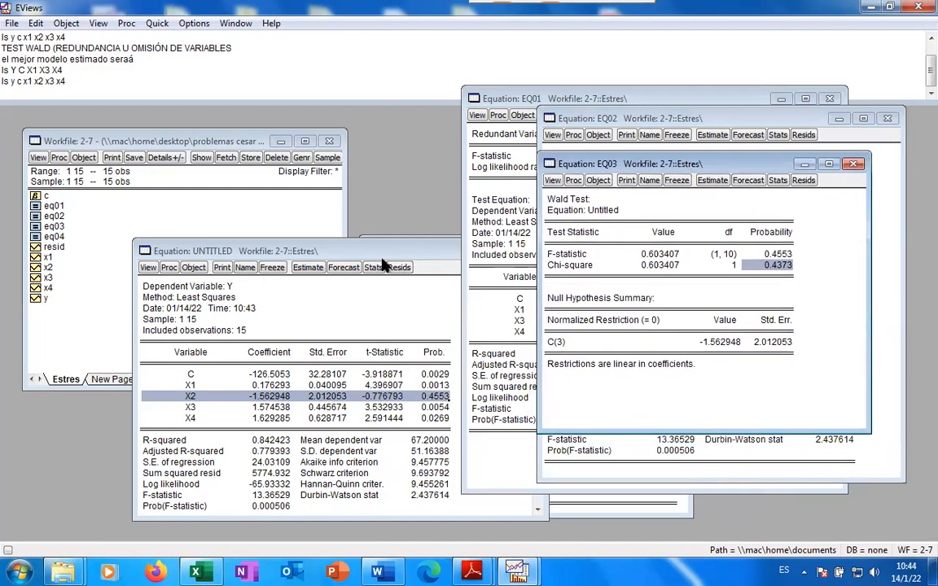
# Arrange the untitled full model and EQ04, highlighting EQ04's X3 and X4 significance values
pyautogui.click(413, 253)
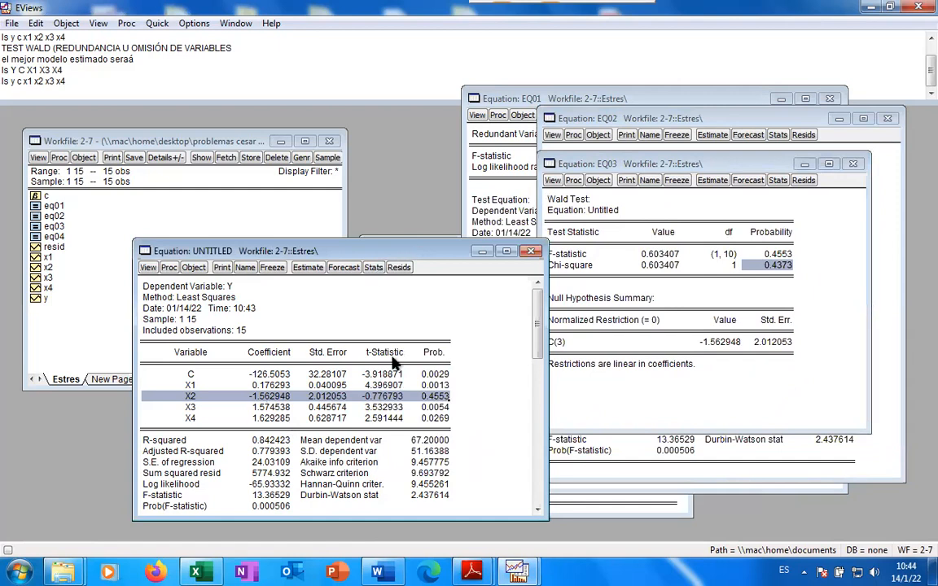
pyautogui.moveTo(370, 241); pyautogui.dragTo(369, 307)
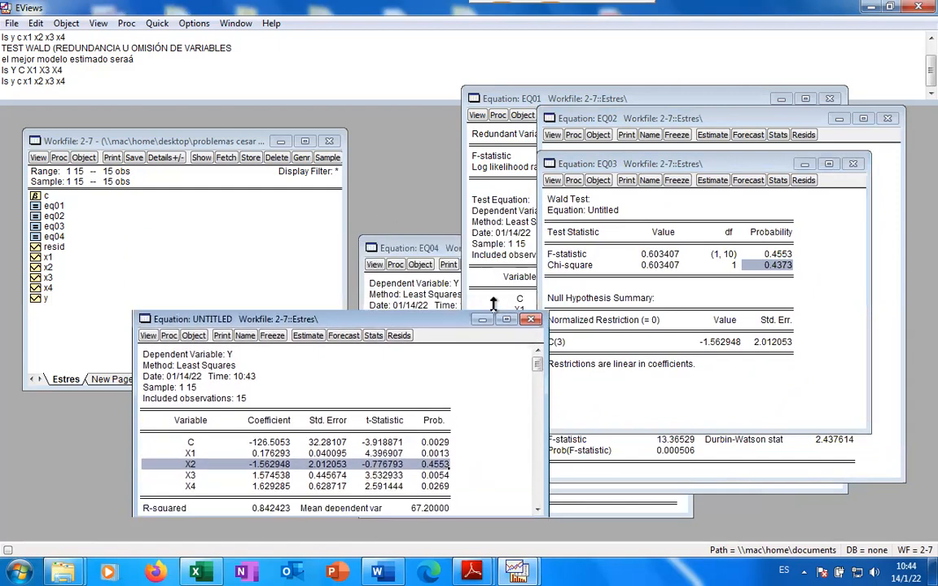
pyautogui.click(446, 295)
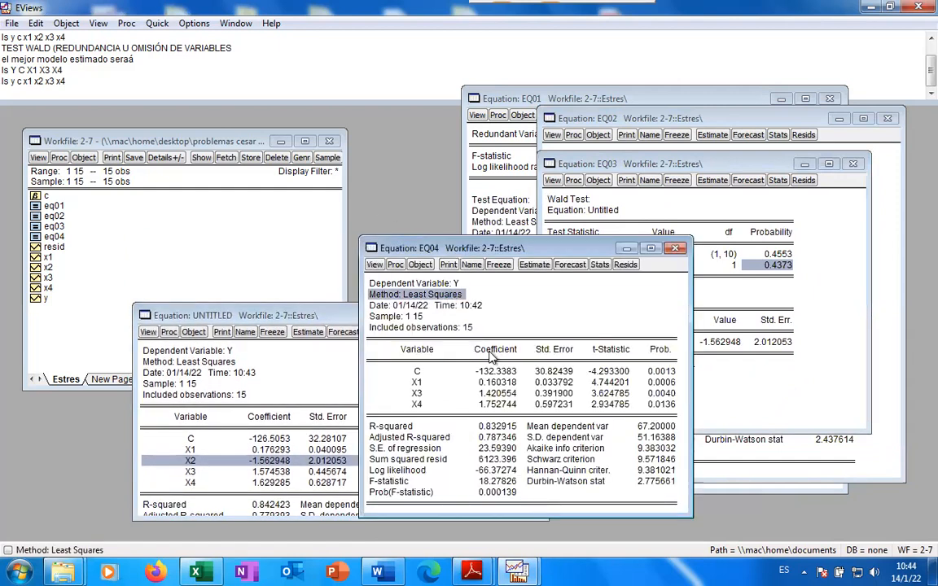
pyautogui.moveTo(549, 246); pyautogui.dragTo(342, 192)
pyautogui.moveTo(213, 316); pyautogui.dragTo(366, 338)
pyautogui.moveTo(466, 349); pyautogui.dragTo(241, 342)
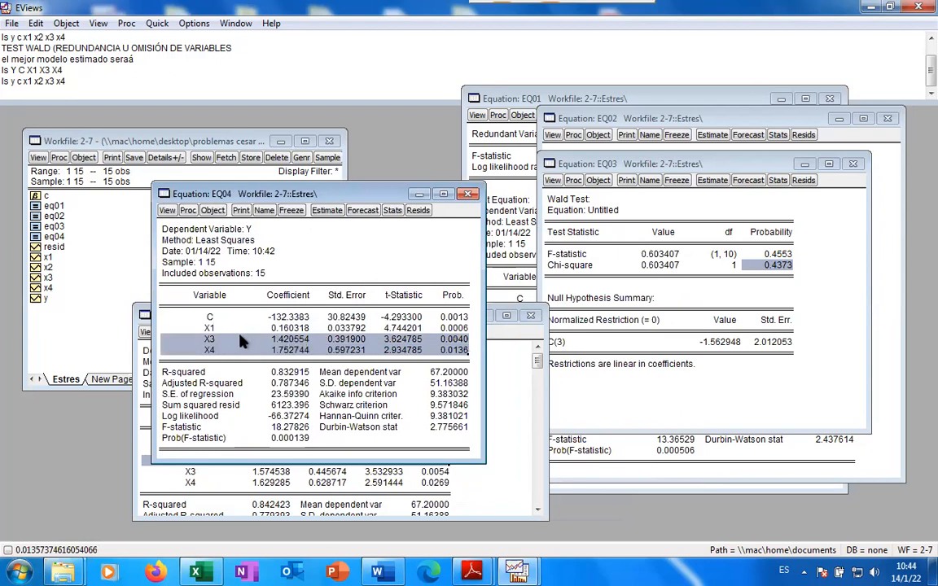
# Highlight EQ04's Hannan-Quinn value 9.381021, then check the date and time on the taskbar clock
pyautogui.click(448, 417)
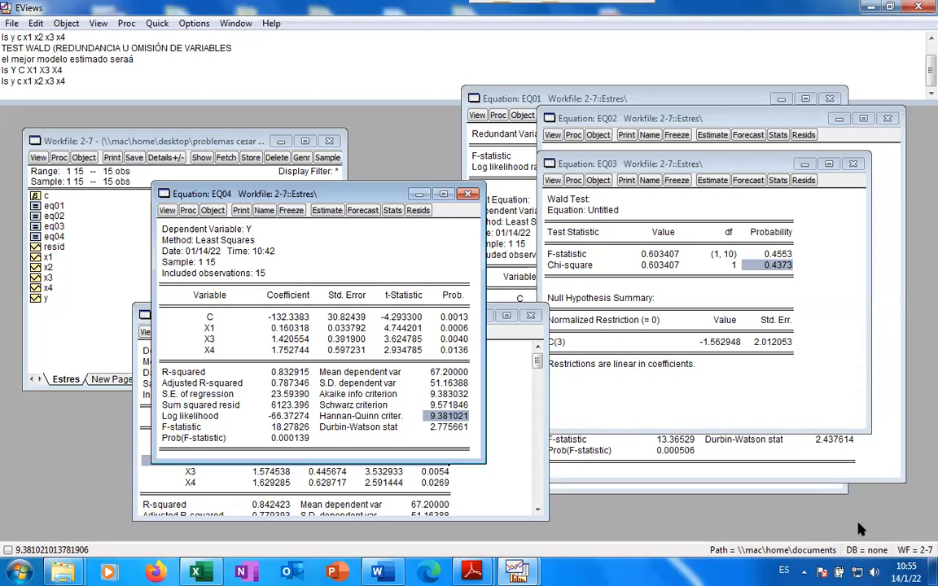
pyautogui.click(896, 573)
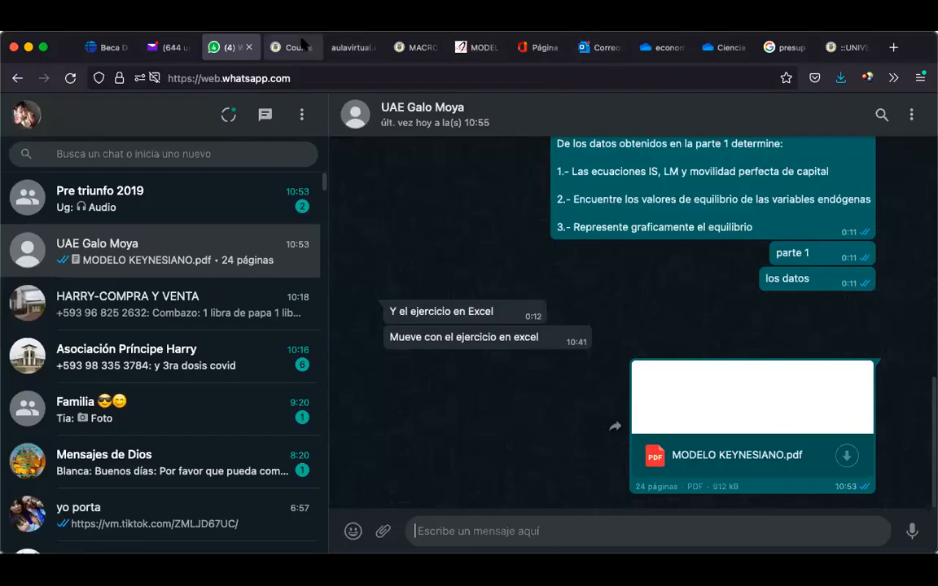
# Return to the Moodle tab and dismiss the session expired notice
pyautogui.click(303, 42)
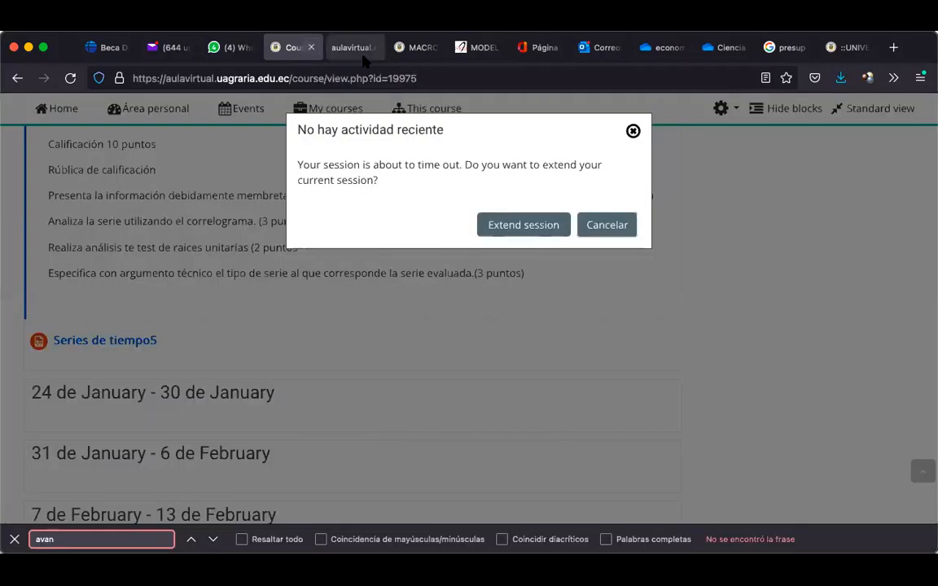
pyautogui.click(503, 223)
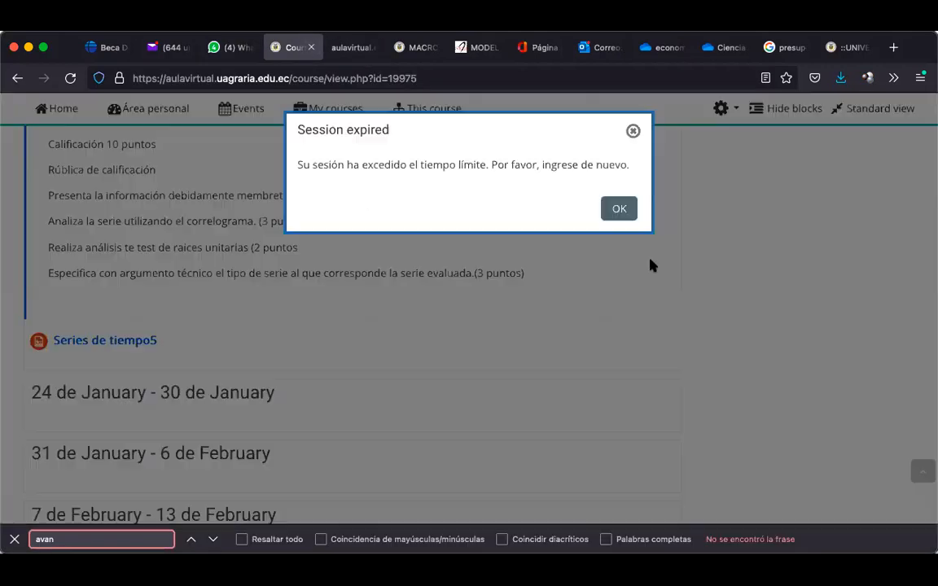
pyautogui.click(619, 209)
# Go to the ECONOMETRIA I course from the Navegación block
pyautogui.scroll(15, 616, 218)
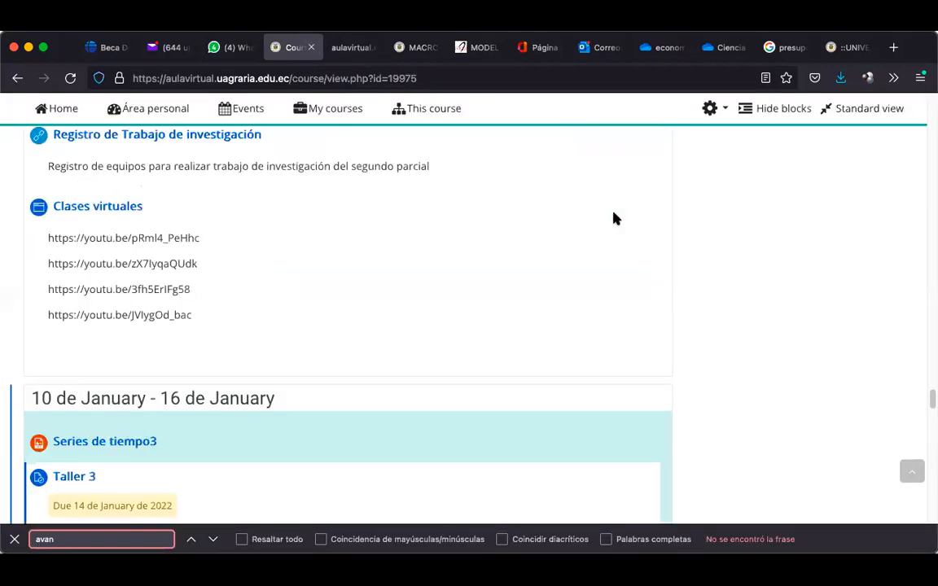
pyautogui.scroll(15, 616, 218)
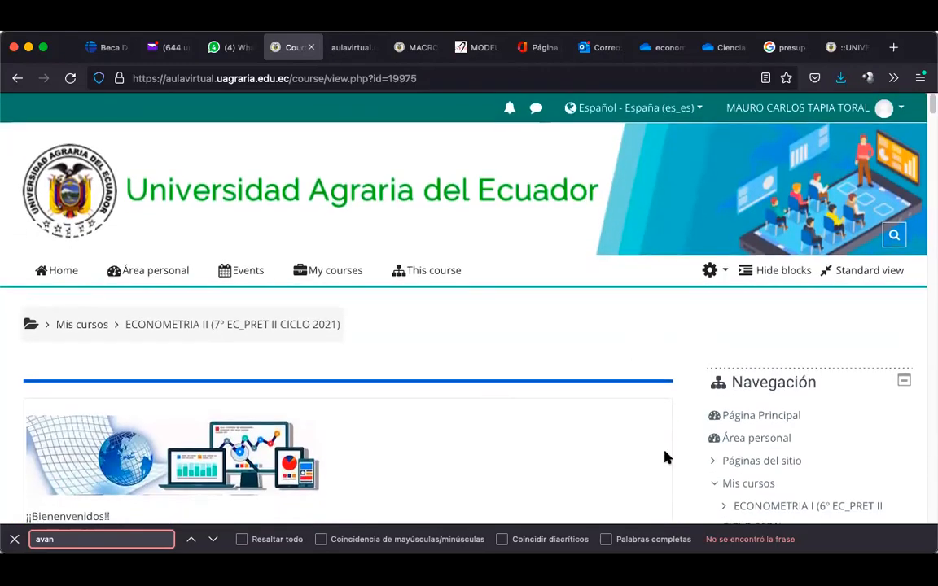
pyautogui.scroll(-10, 666, 456)
pyautogui.scroll(10, 666, 456)
pyautogui.scroll(-3, 667, 458)
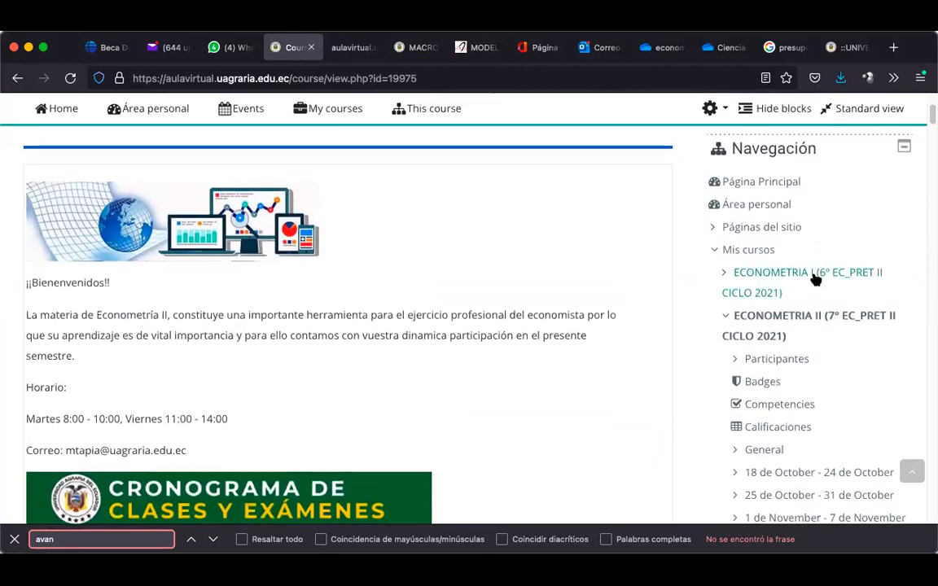
pyautogui.click(817, 275)
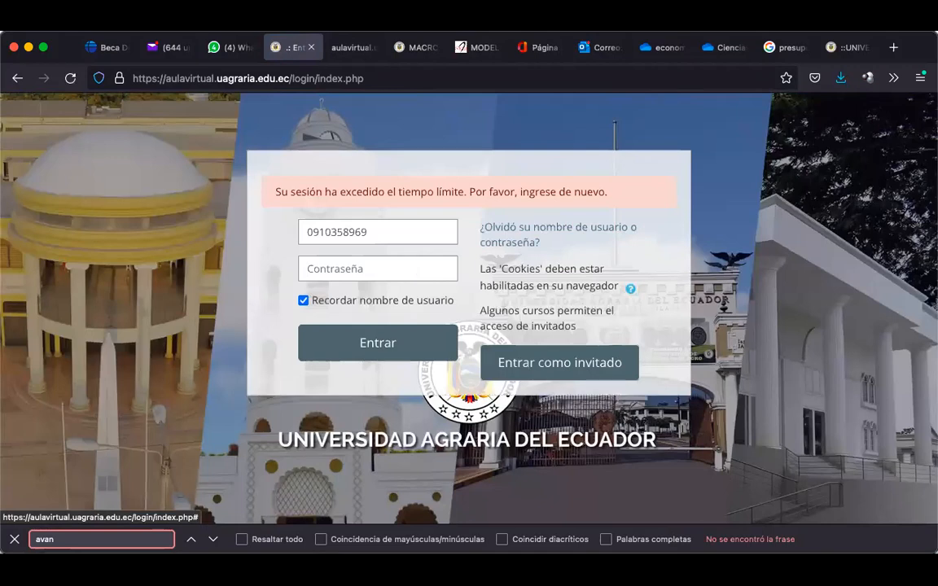
# Sign in to Moodle with the account password, retrying after the first attempt fails
pyautogui.click(358, 275)
pyautogui.write('••••••')
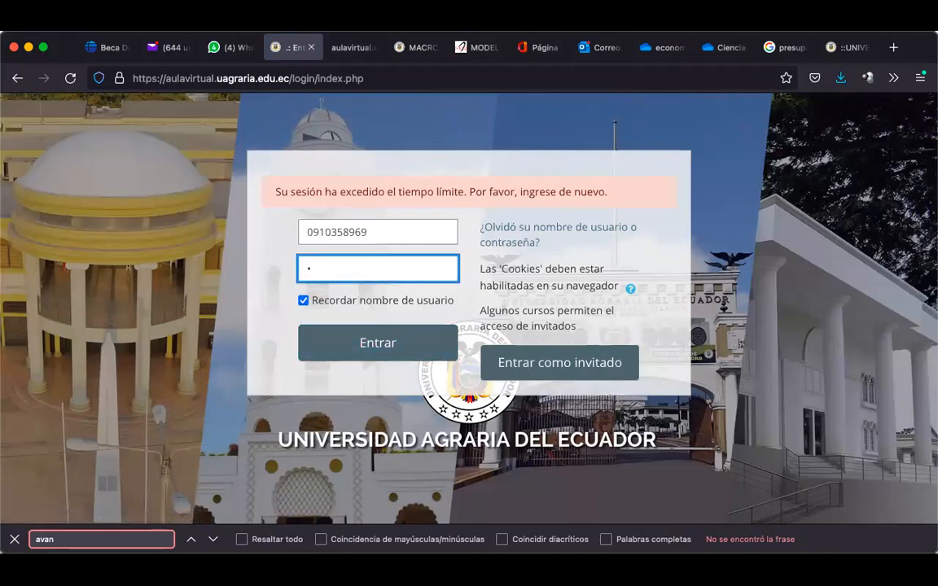
pyautogui.write('•••••')
pyautogui.click(350, 342)
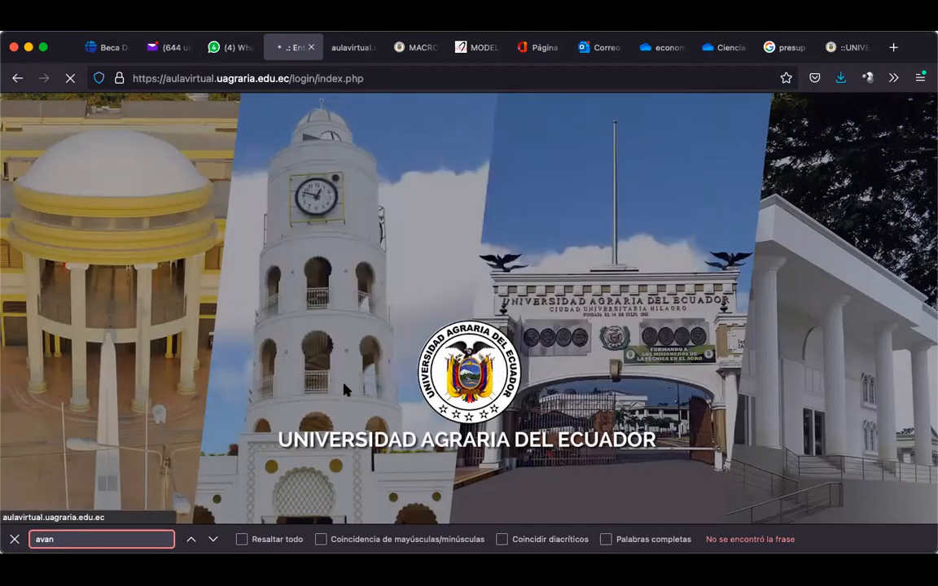
pyautogui.click(385, 273)
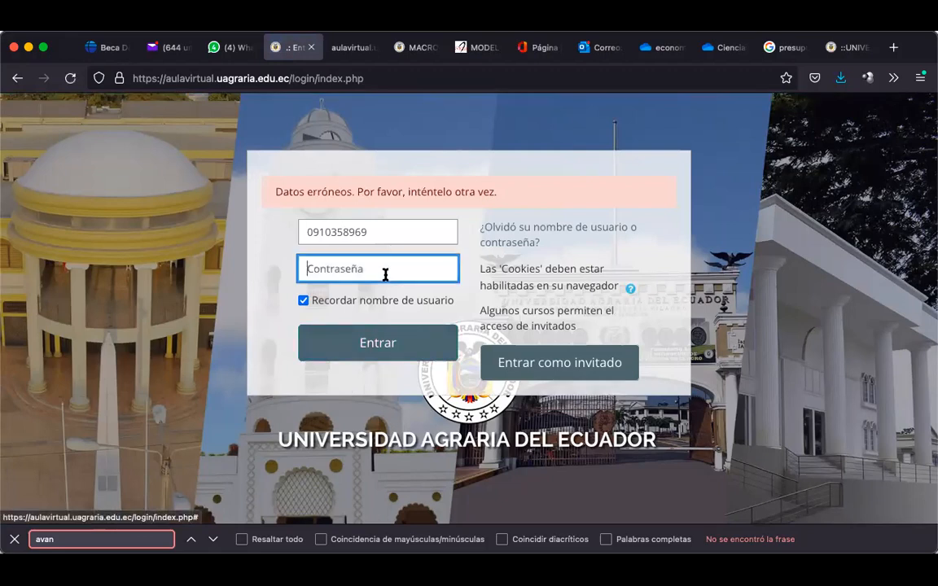
pyautogui.write('•••••')
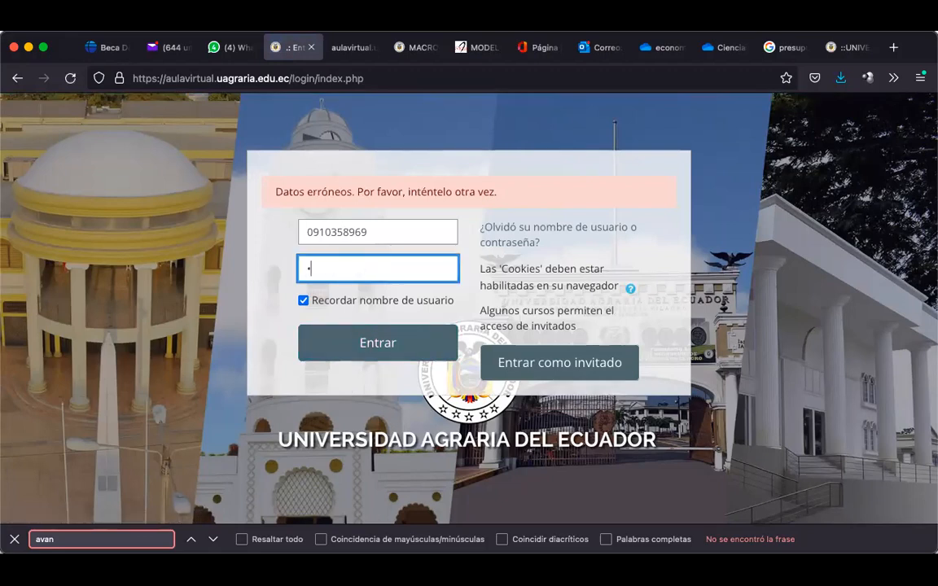
pyautogui.write('••••••')
pyautogui.click(381, 340)
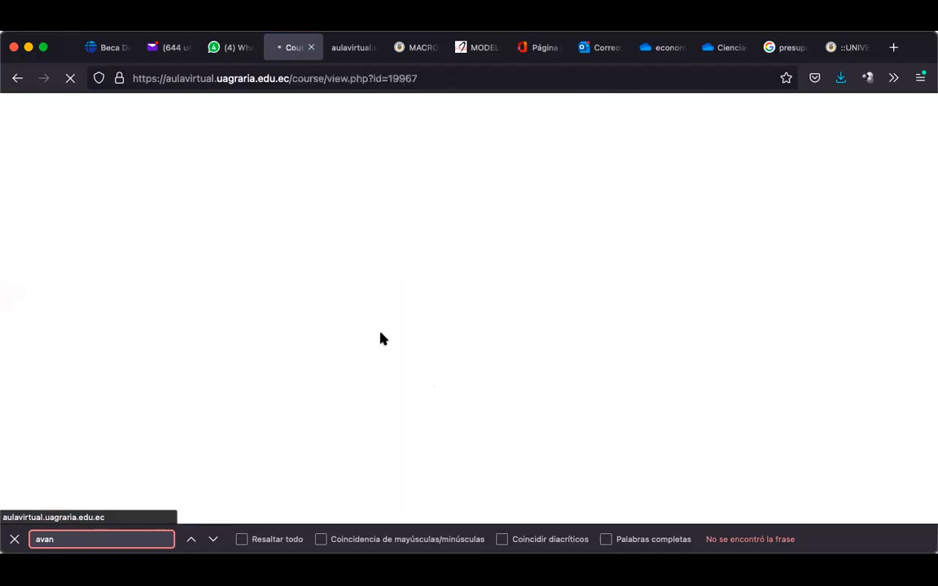
# Scroll the ECONOMETRIA I page to the heterocedasticidad assignment due 21 January 2022
pyautogui.scroll(-3, 237, 392)
pyautogui.scroll(-20, 237, 392)
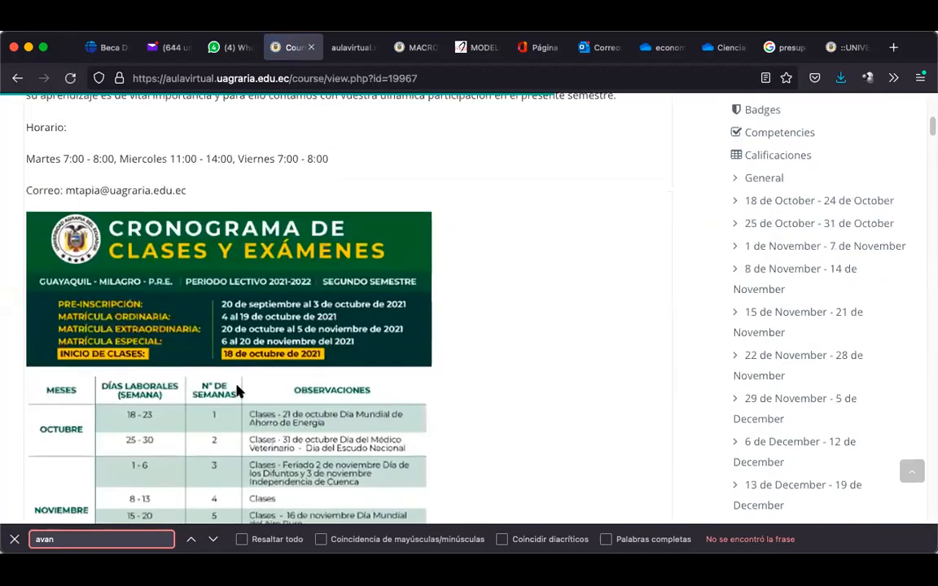
pyautogui.scroll(20, 237, 382)
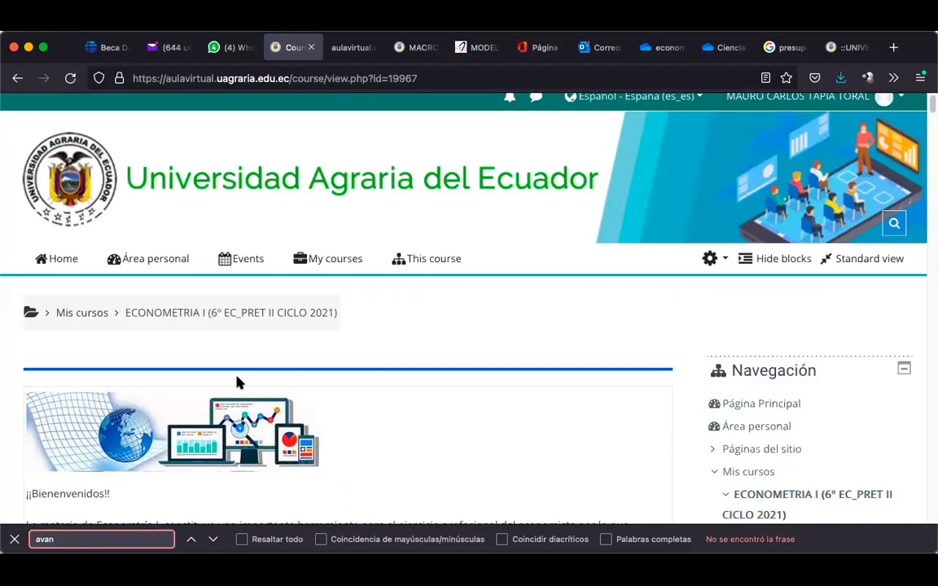
pyautogui.scroll(-10, 253, 334)
pyautogui.scroll(-20, 252, 336)
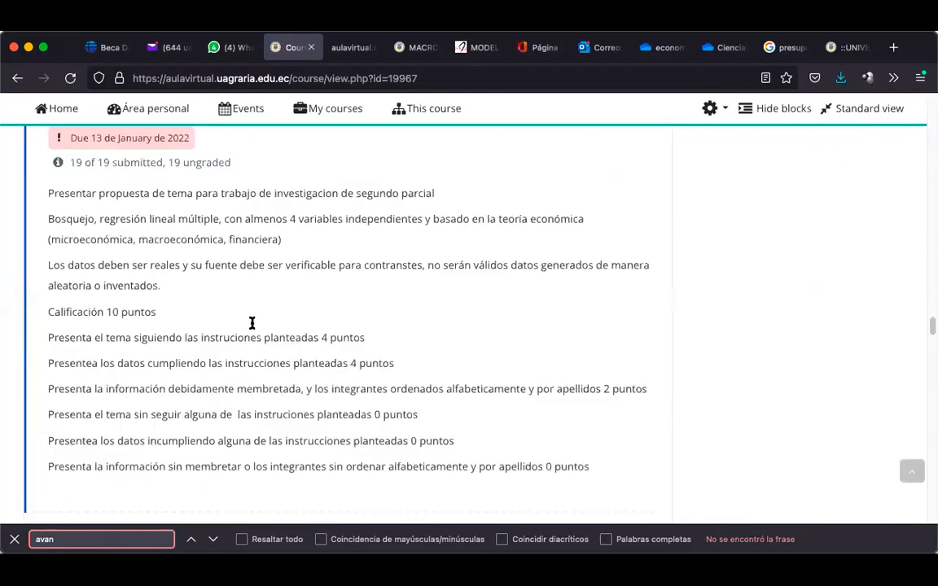
pyautogui.scroll(-10, 251, 324)
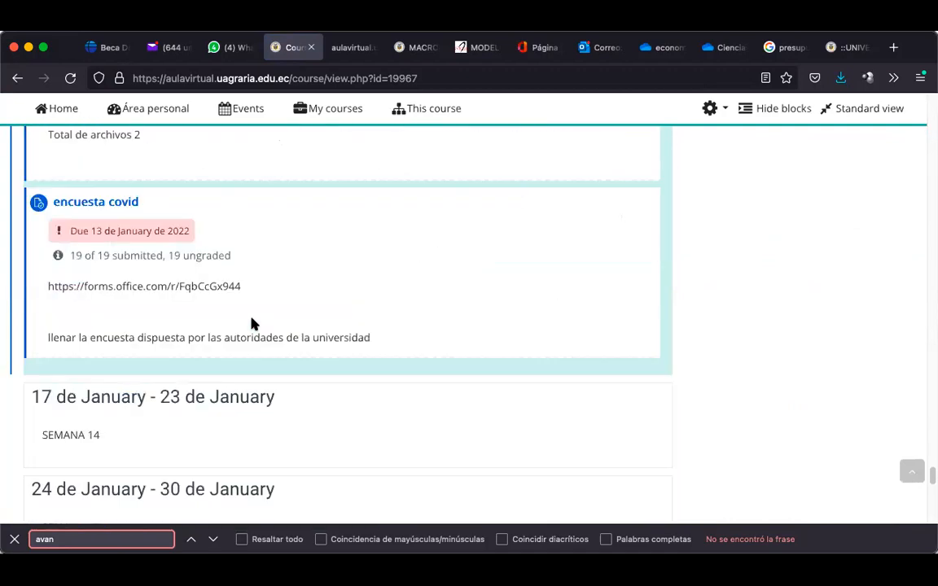
pyautogui.scroll(6, 251, 324)
pyautogui.scroll(15, 251, 324)
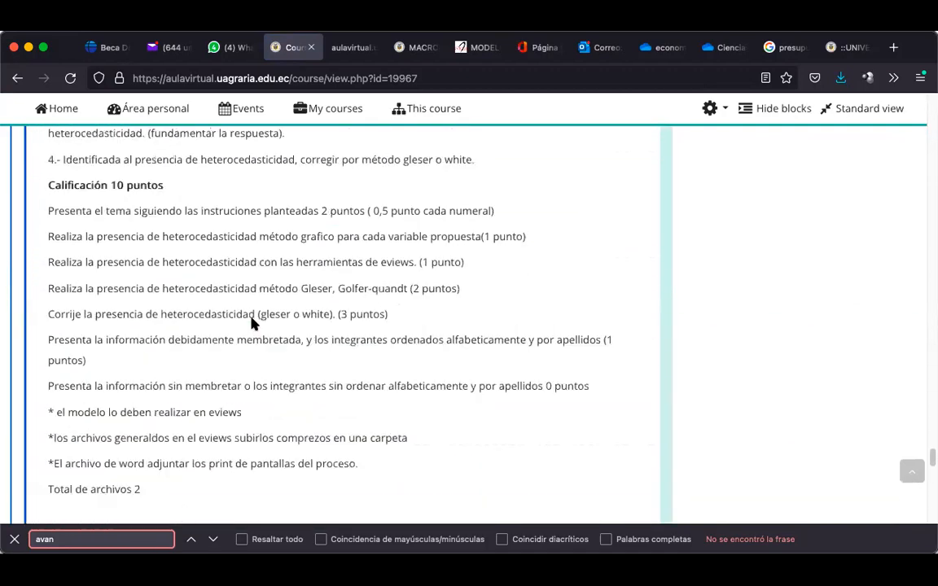
pyautogui.scroll(2, 250, 324)
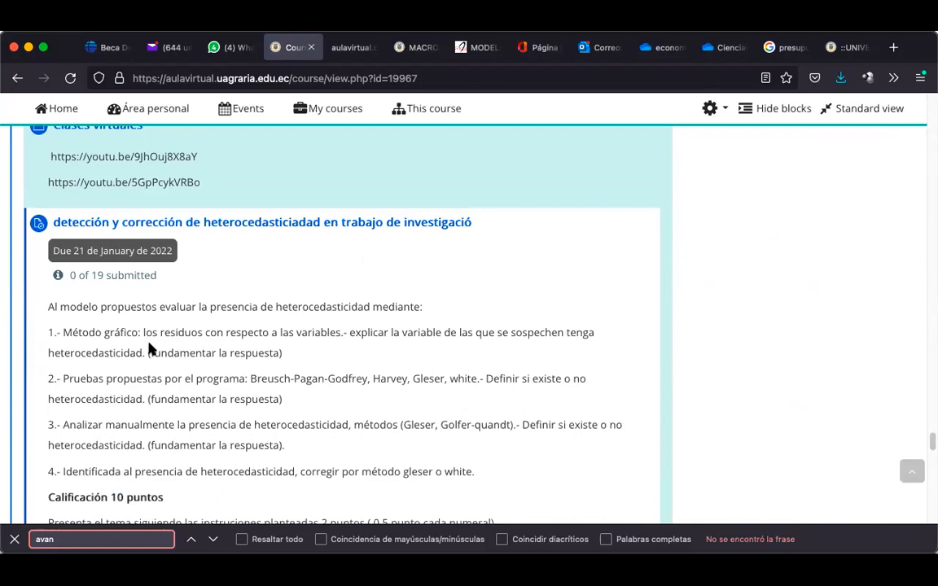
pyautogui.scroll(-2, 148, 343)
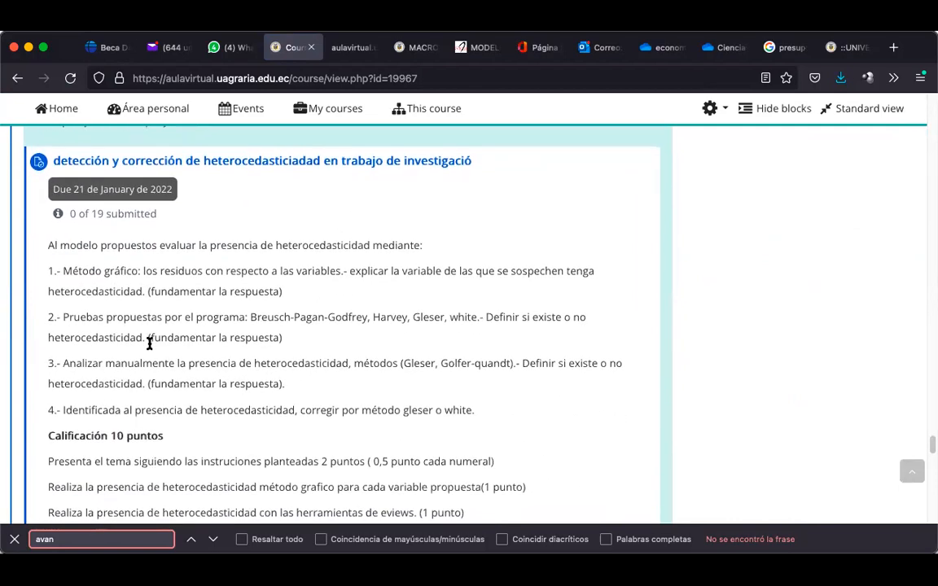
pyautogui.scroll(2, 149, 343)
pyautogui.scroll(-2, 149, 343)
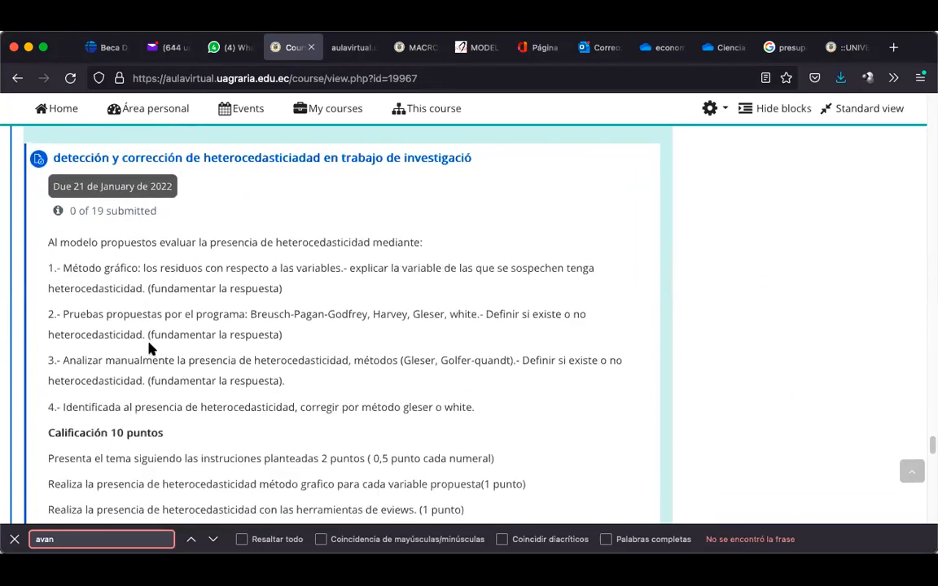
pyautogui.scroll(1, 149, 347)
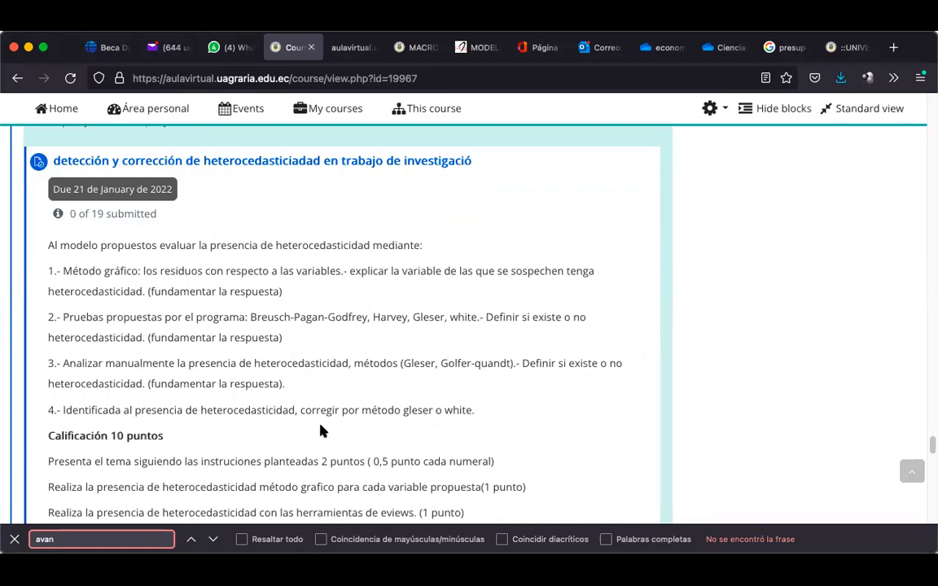
pyautogui.scroll(-2, 295, 417)
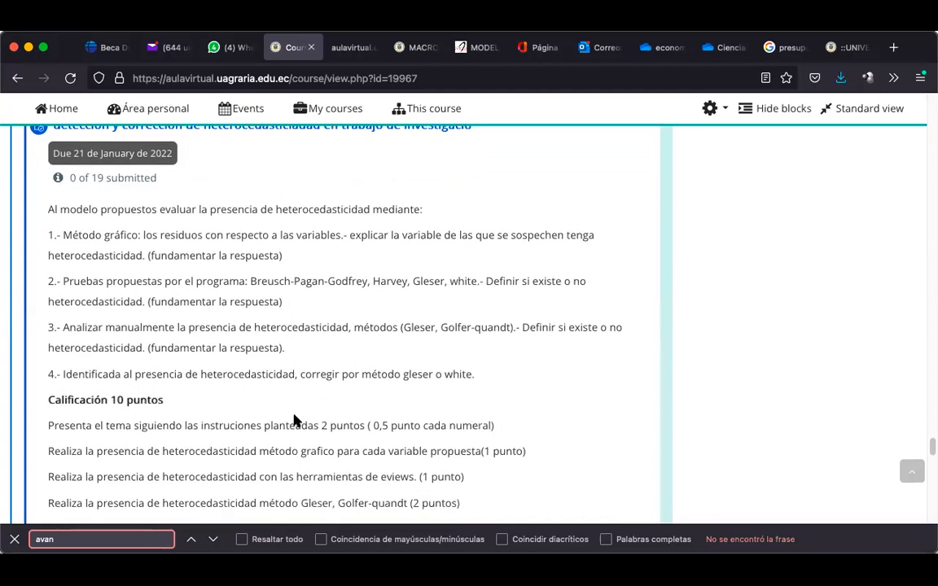
pyautogui.scroll(-2, 295, 416)
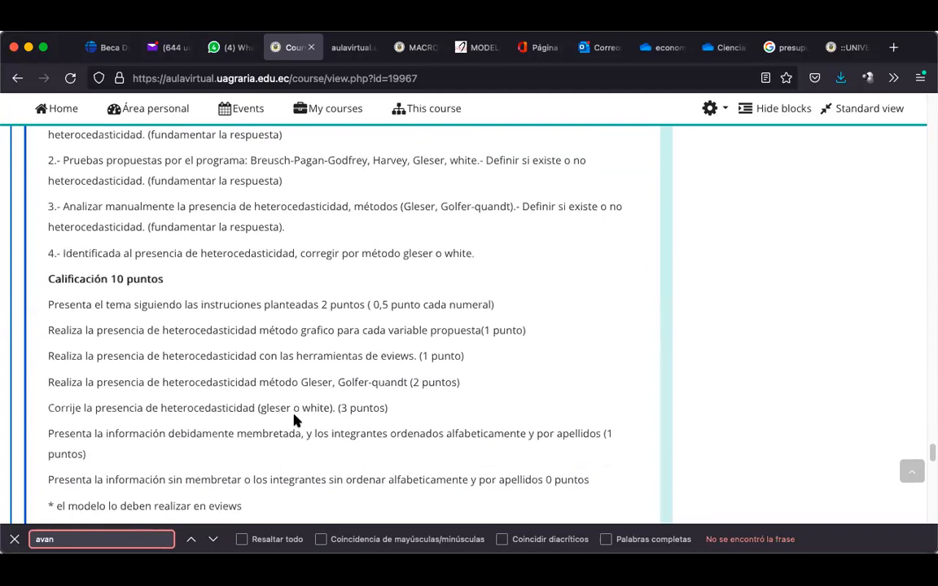
pyautogui.scroll(1, 149, 364)
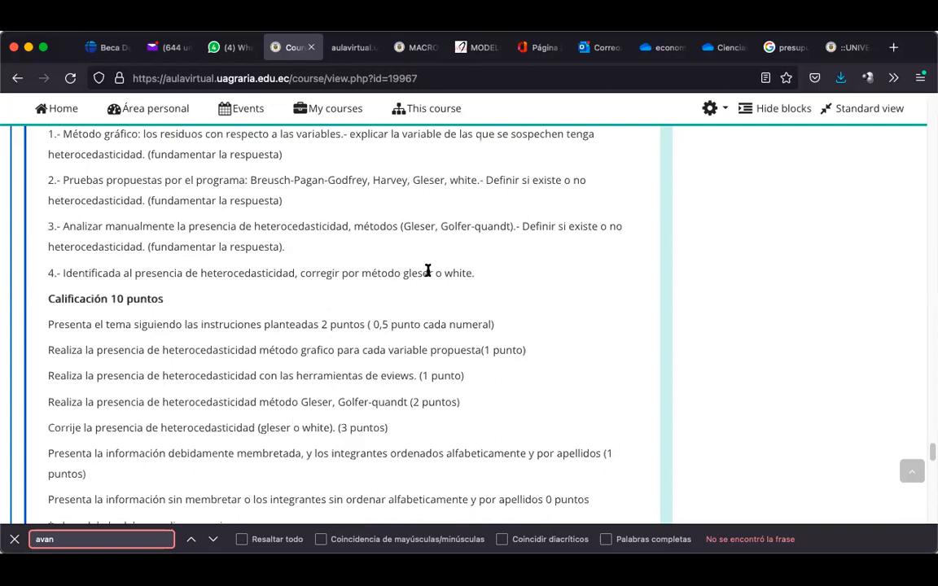
pyautogui.moveTo(441, 273); pyautogui.dragTo(36, 141)
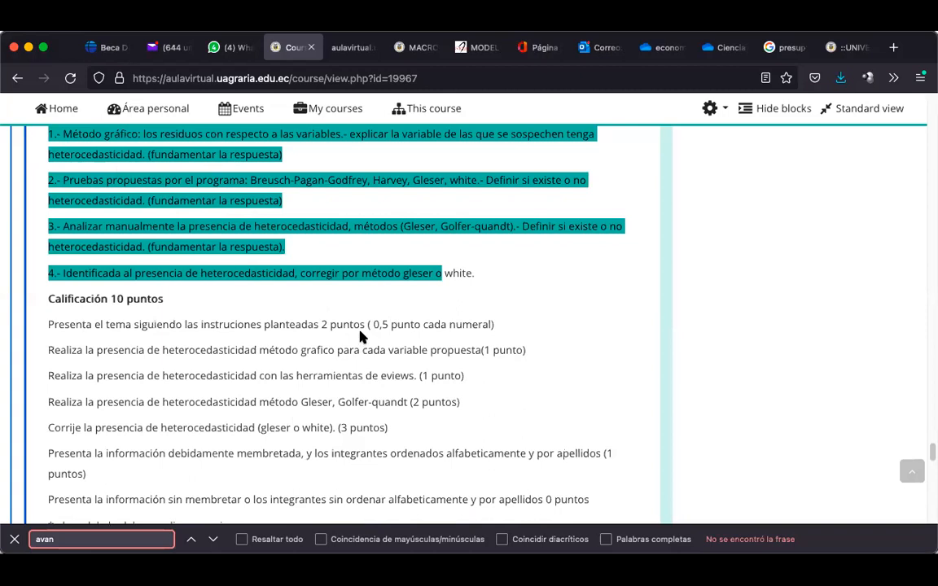
pyautogui.moveTo(360, 326); pyautogui.dragTo(308, 324)
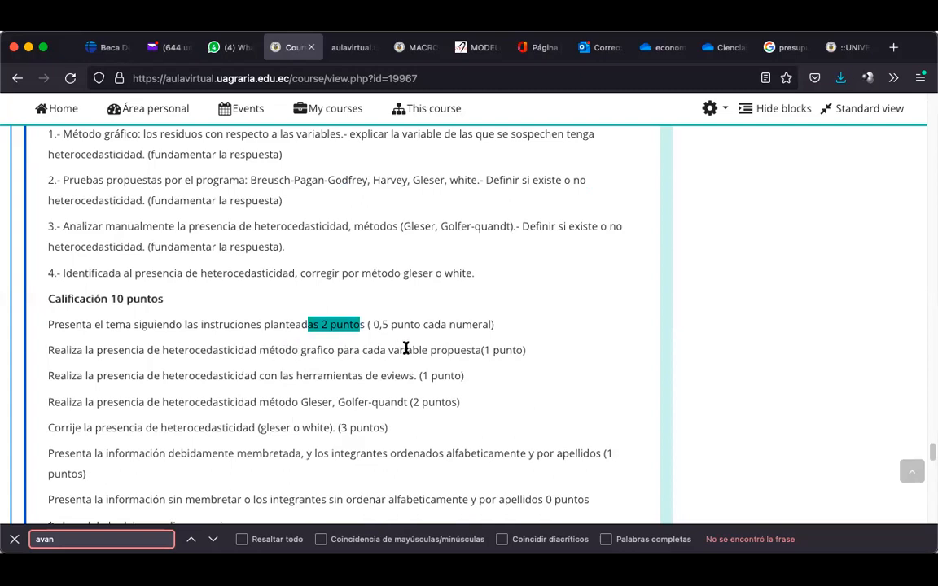
pyautogui.moveTo(474, 355); pyautogui.dragTo(42, 349)
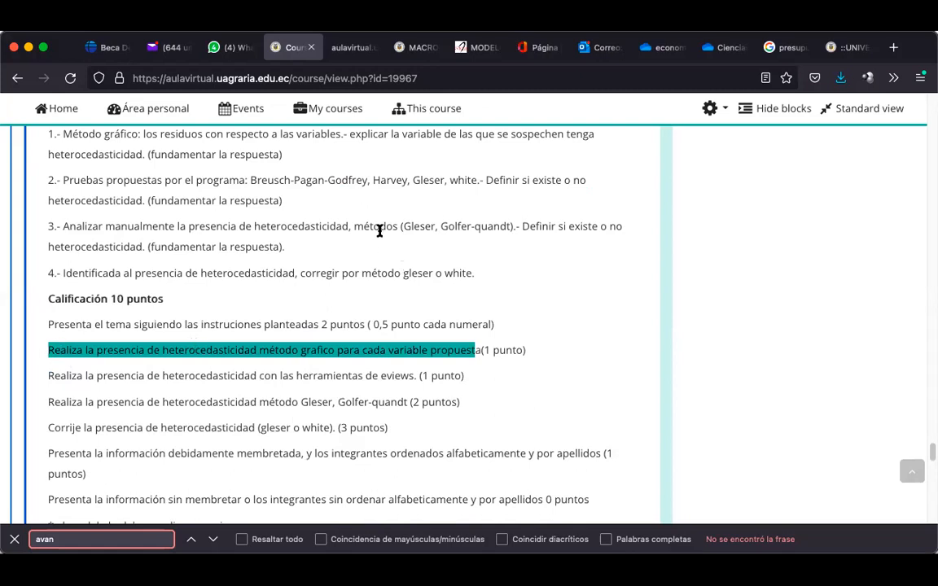
pyautogui.moveTo(522, 350); pyautogui.dragTo(34, 338)
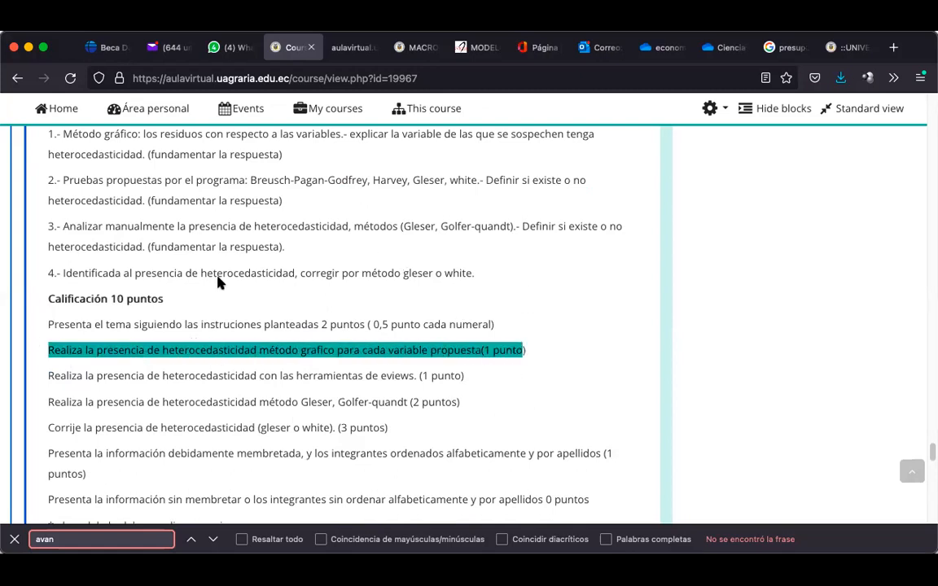
pyautogui.scroll(-2, 228, 261)
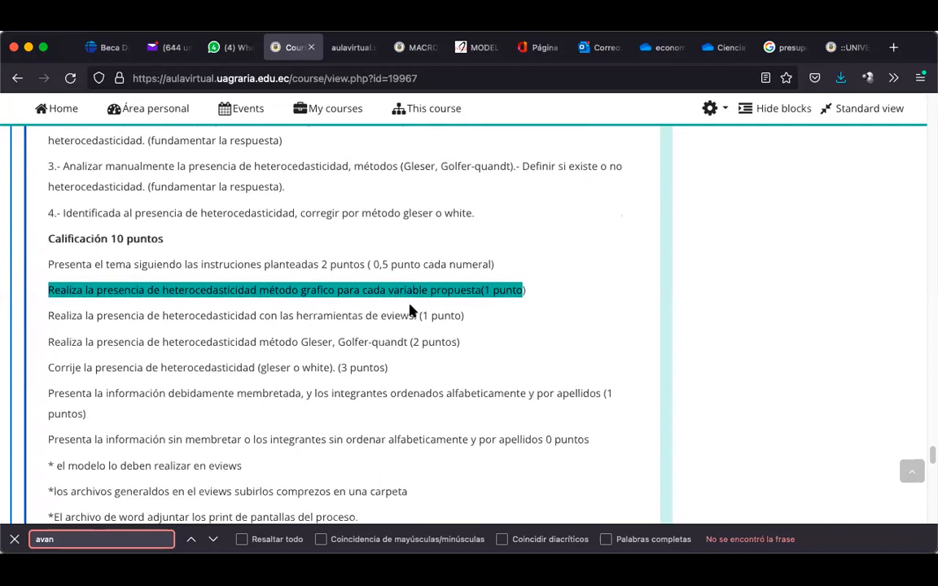
pyautogui.moveTo(417, 316); pyautogui.dragTo(41, 309)
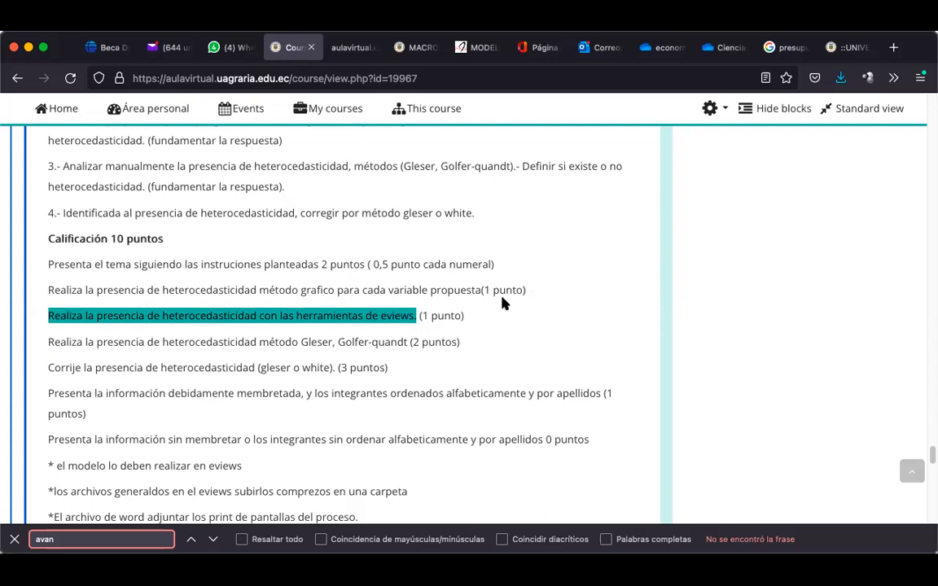
pyautogui.moveTo(391, 342); pyautogui.dragTo(48, 344)
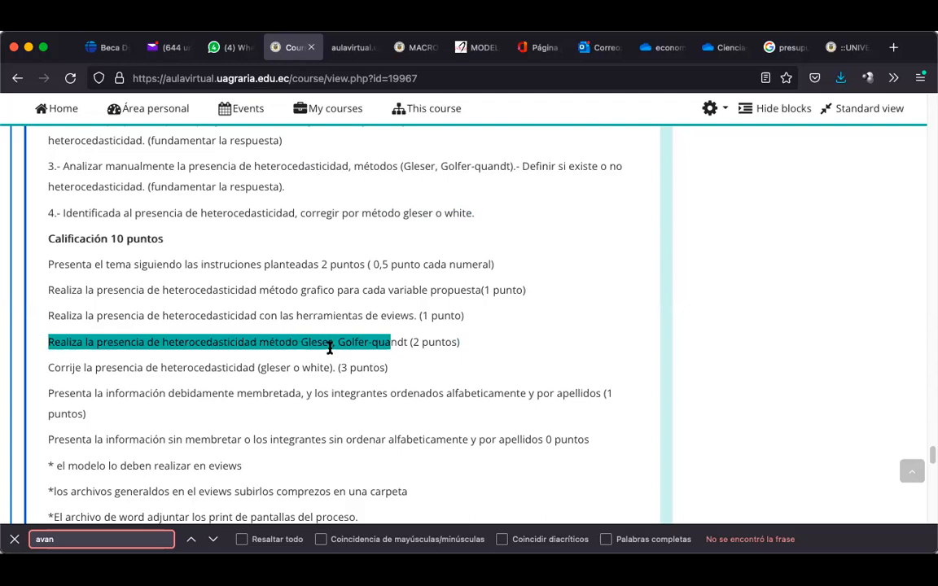
pyautogui.click(410, 342)
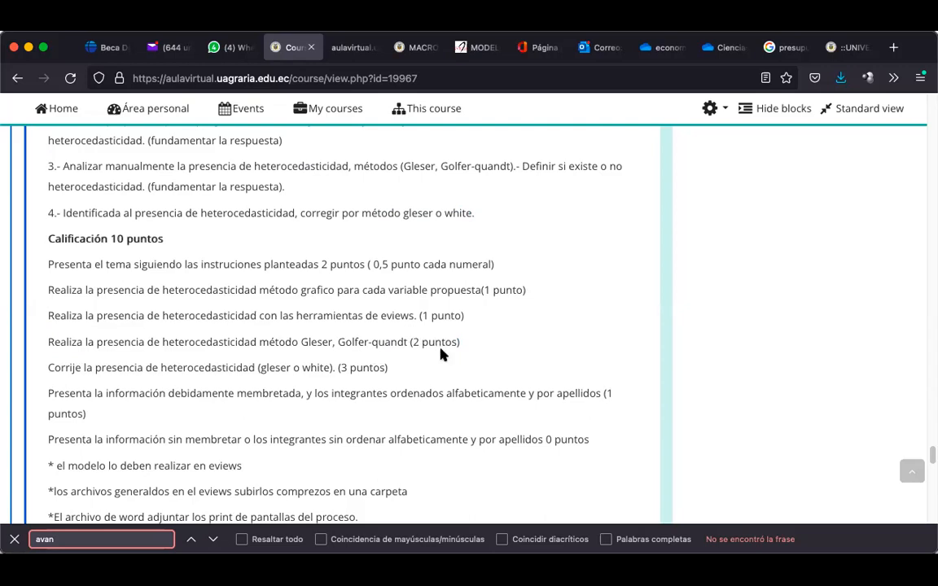
pyautogui.moveTo(413, 342); pyautogui.dragTo(312, 342)
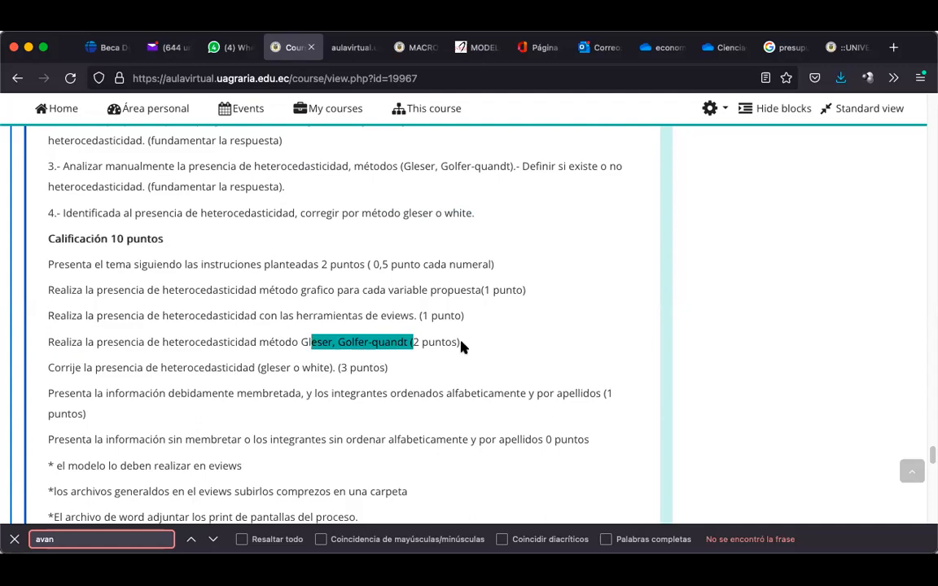
pyautogui.click(214, 342)
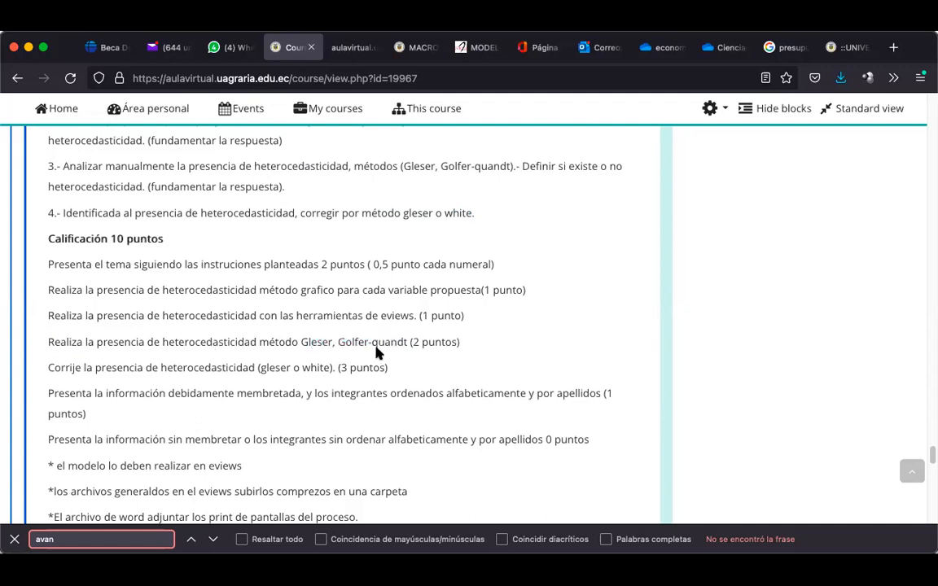
pyautogui.scroll(-1, 334, 346)
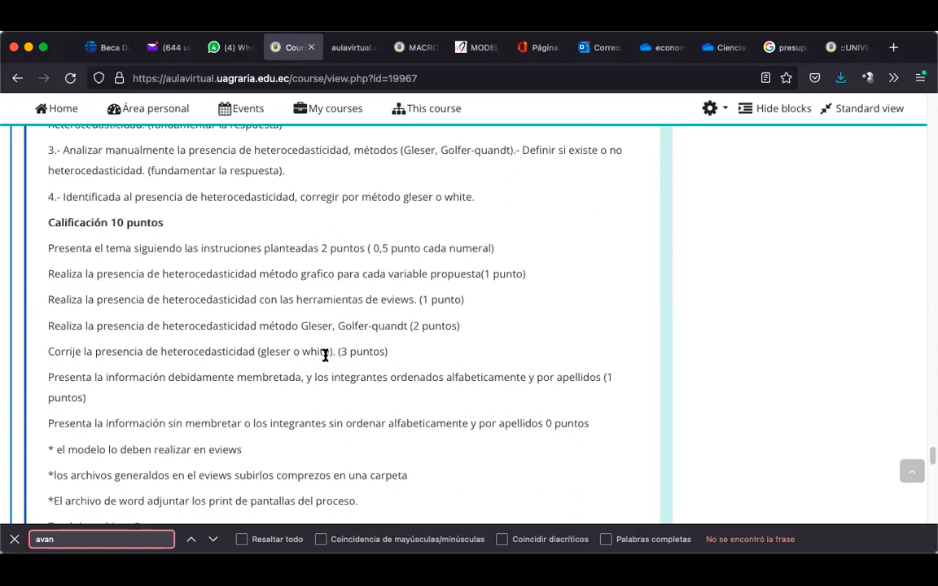
pyautogui.moveTo(324, 353); pyautogui.dragTo(33, 362)
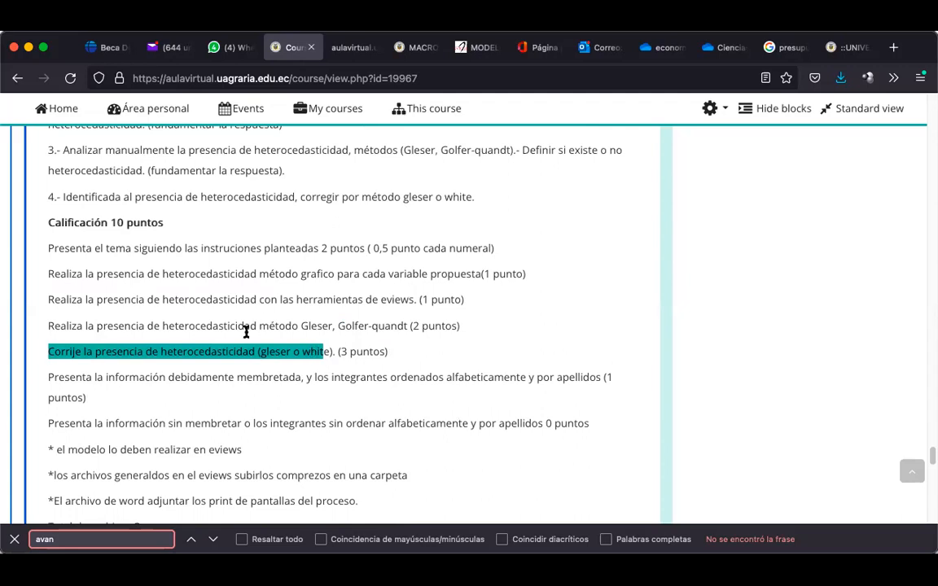
pyautogui.click(277, 354)
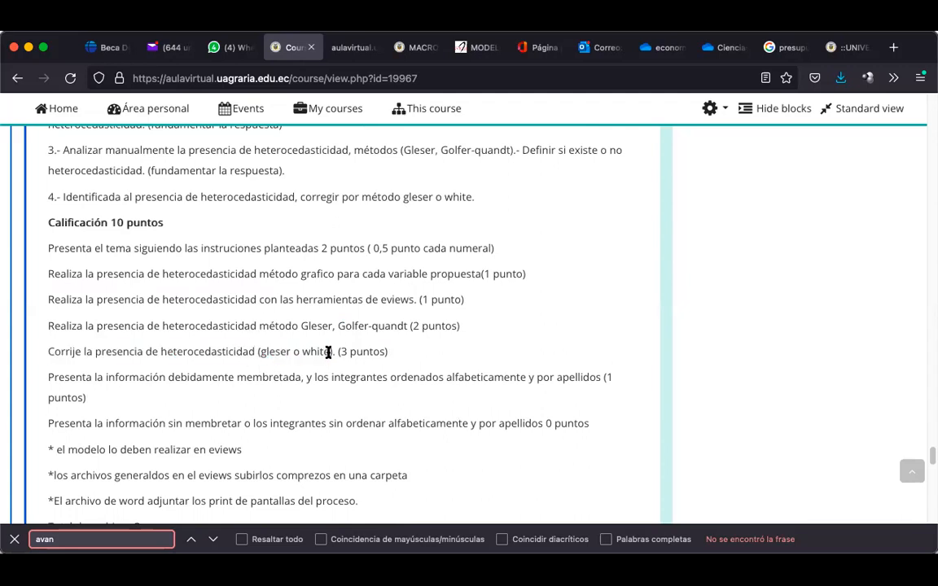
pyautogui.moveTo(328, 353)
pyautogui.mouseDown()
pyautogui.moveTo(284, 353)
pyautogui.moveTo(329, 352)
pyautogui.mouseUp()
pyautogui.click(300, 352)
pyautogui.moveTo(290, 353); pyautogui.dragTo(261, 355)
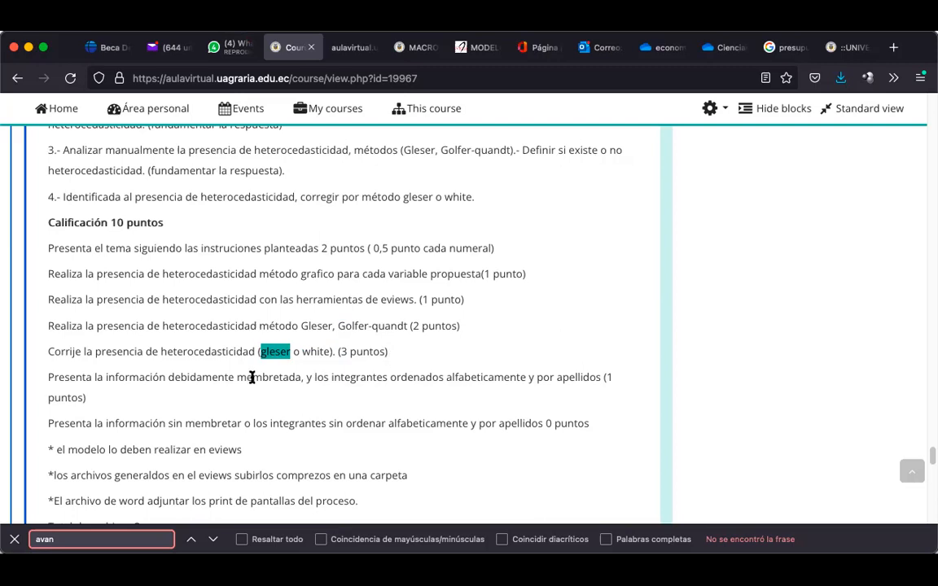
pyautogui.moveTo(59, 377); pyautogui.dragTo(486, 405)
pyautogui.click(342, 351)
pyautogui.moveTo(342, 352); pyautogui.dragTo(77, 363)
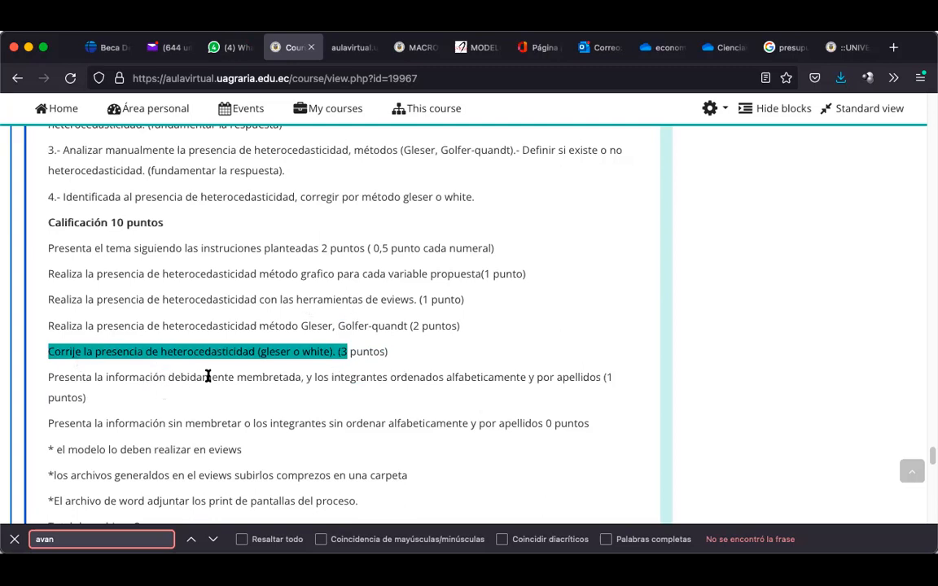
pyautogui.moveTo(219, 377); pyautogui.dragTo(583, 379)
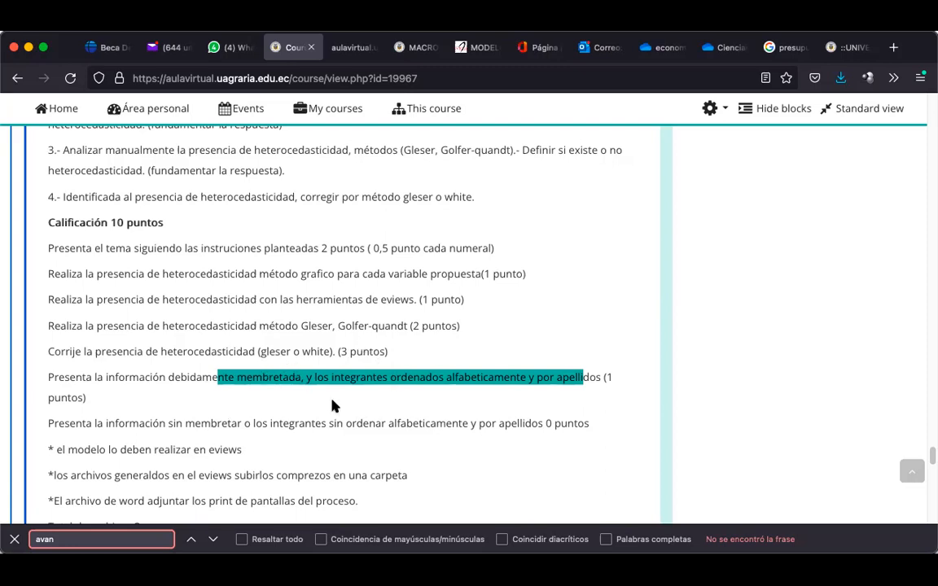
pyautogui.scroll(5, 332, 405)
pyautogui.scroll(-8, 332, 405)
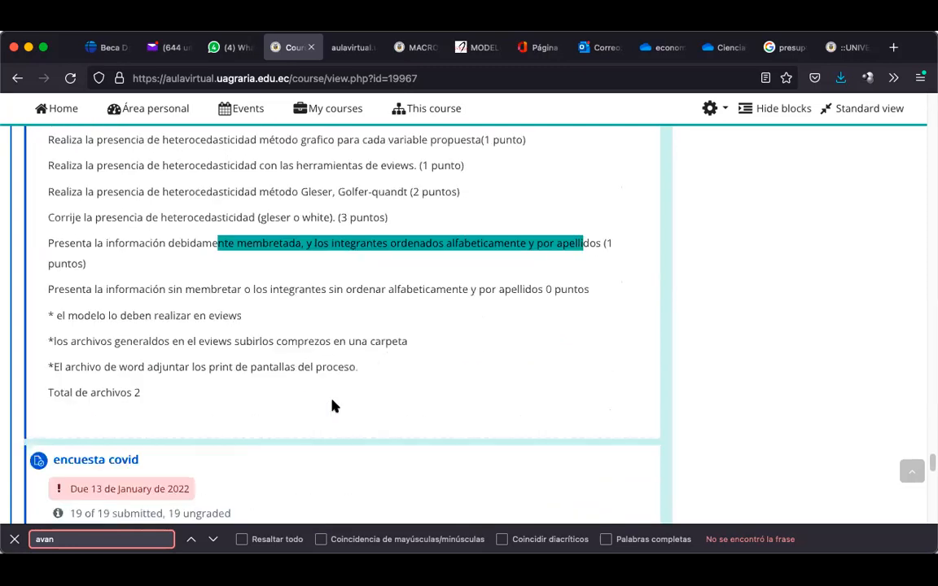
pyautogui.scroll(-1, 332, 406)
pyautogui.scroll(8, 332, 406)
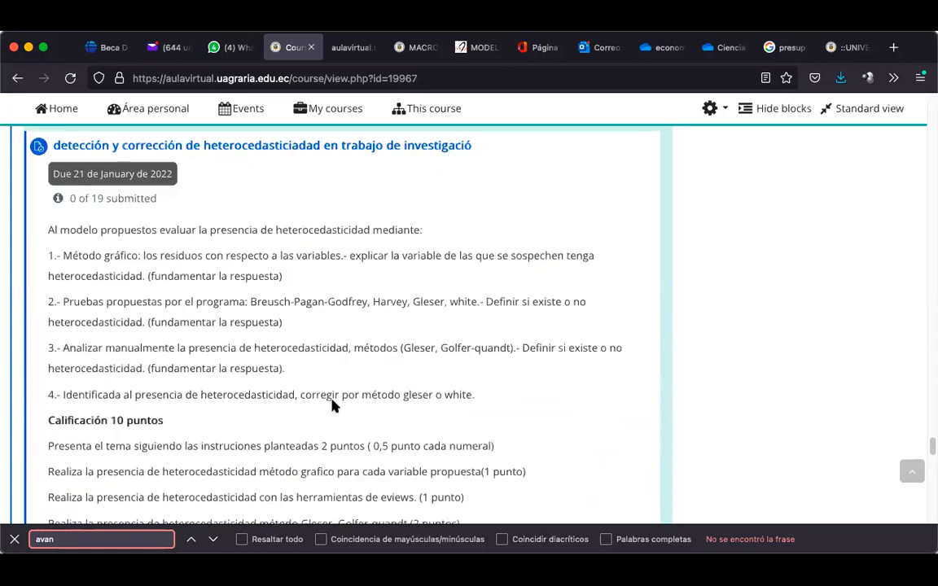
pyautogui.scroll(3, 332, 405)
pyautogui.scroll(-1, 332, 405)
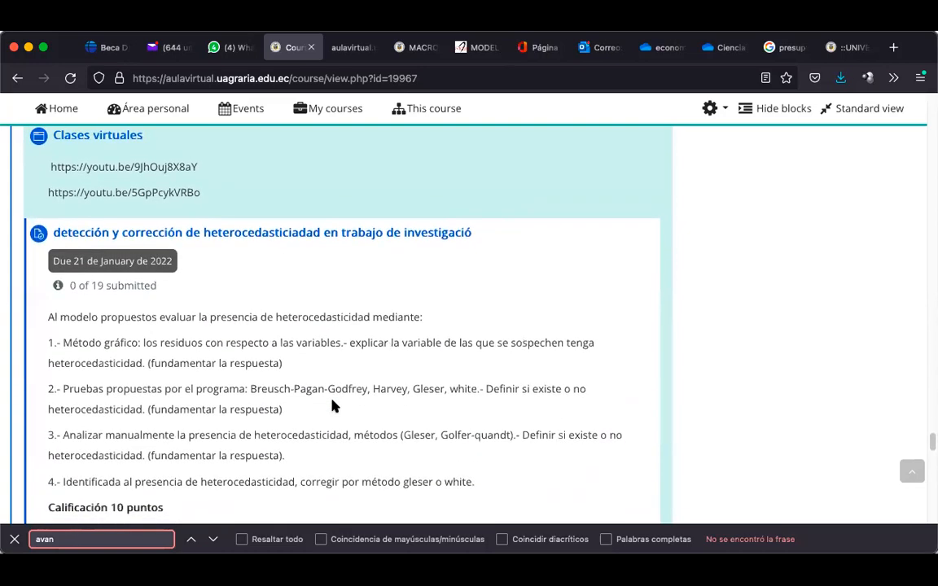
pyautogui.scroll(-3, 332, 405)
pyautogui.scroll(2, 332, 405)
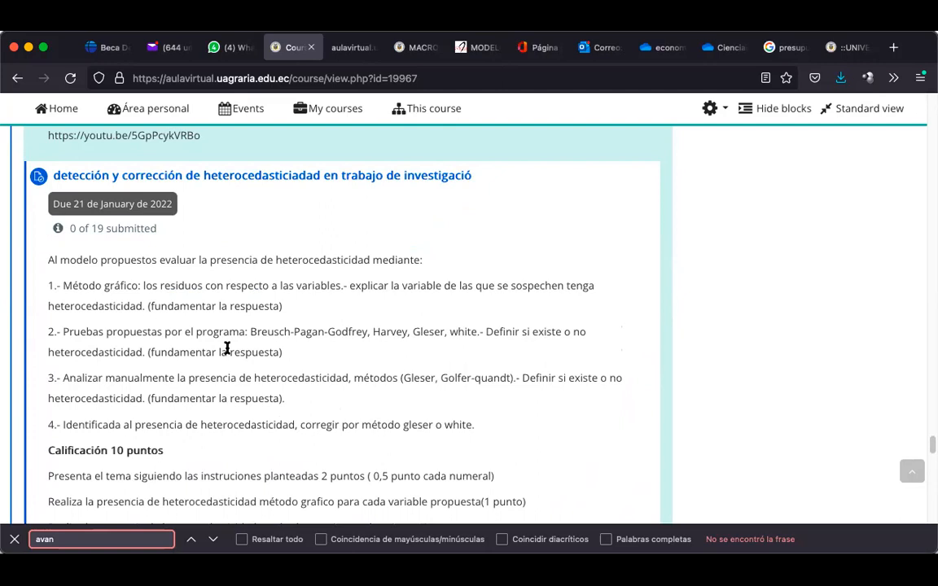
pyautogui.scroll(-10, 227, 348)
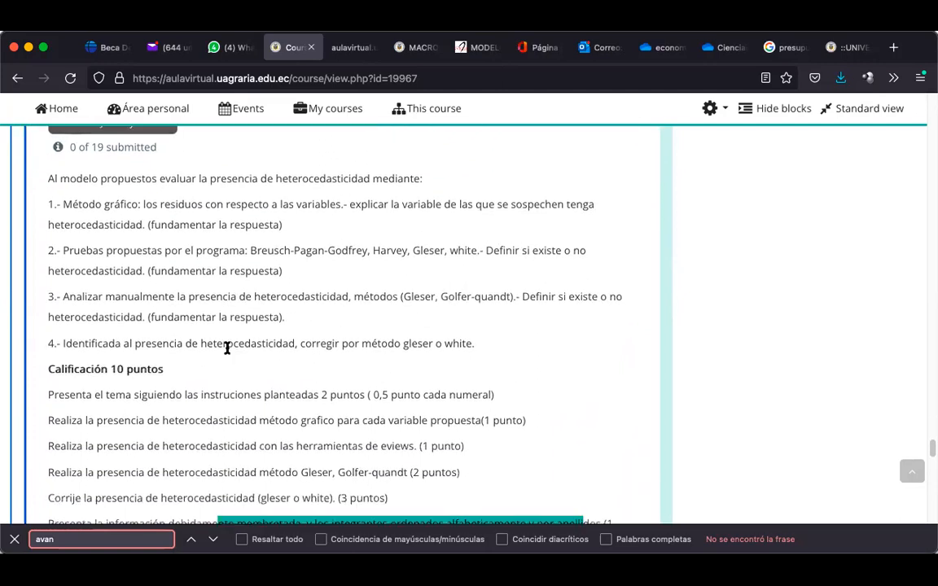
pyautogui.scroll(-3, 227, 348)
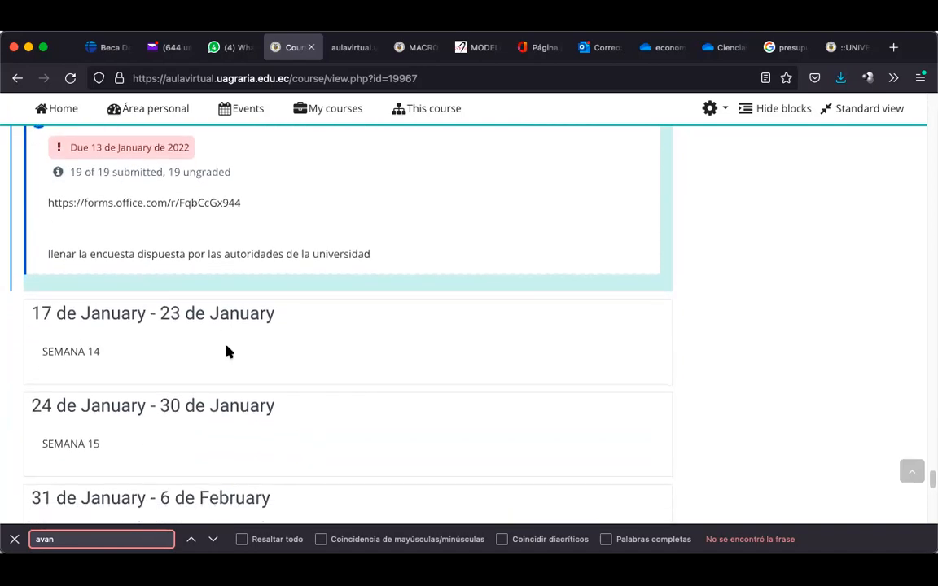
pyautogui.scroll(2, 228, 349)
pyautogui.scroll(-1, 227, 350)
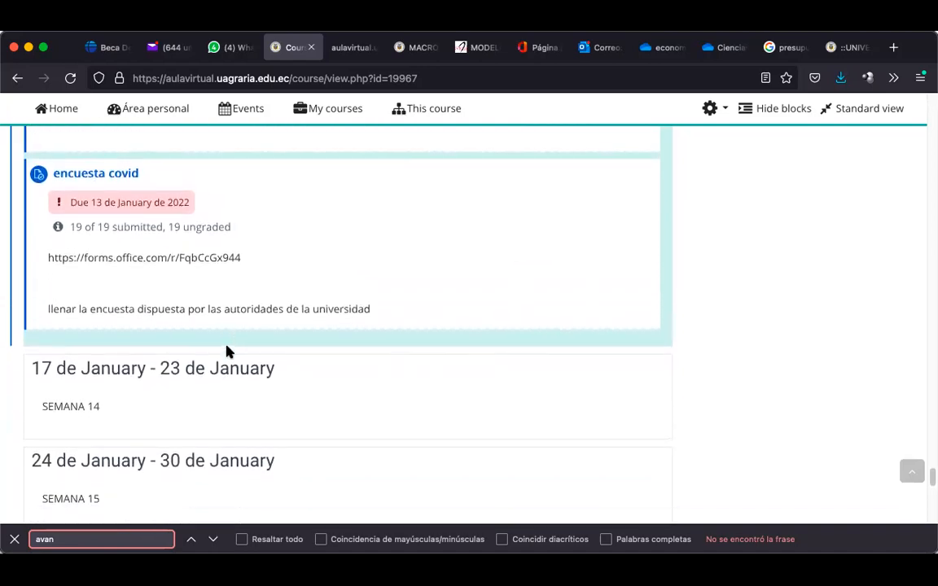
pyautogui.scroll(1, 202, 272)
pyautogui.scroll(-8, 202, 271)
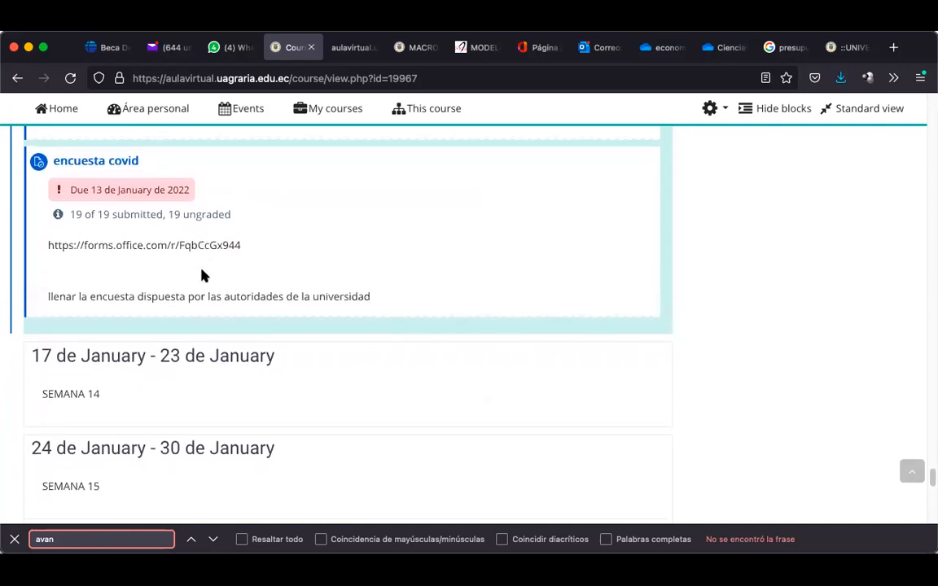
pyautogui.scroll(15, 203, 275)
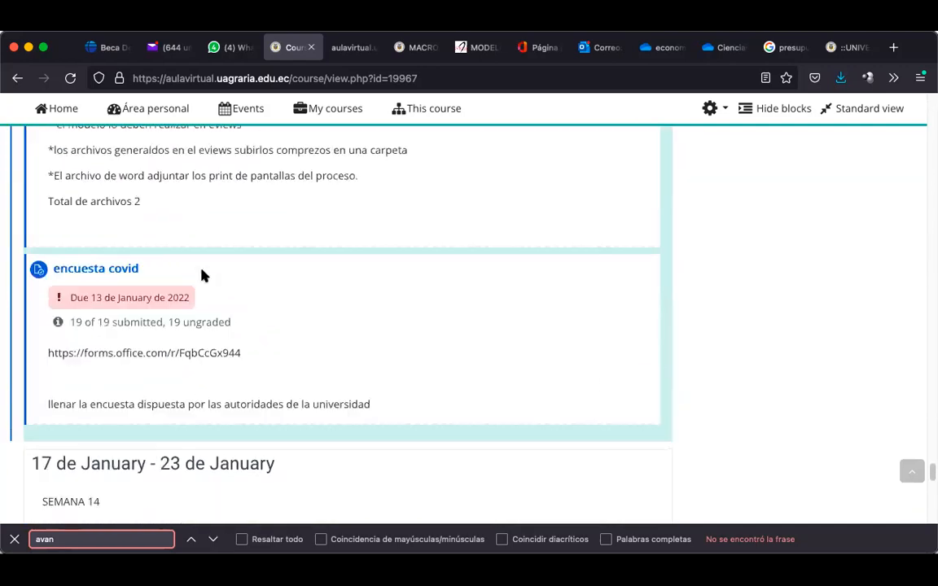
pyautogui.scroll(-2, 203, 275)
pyautogui.scroll(4, 203, 276)
pyautogui.scroll(3, 202, 270)
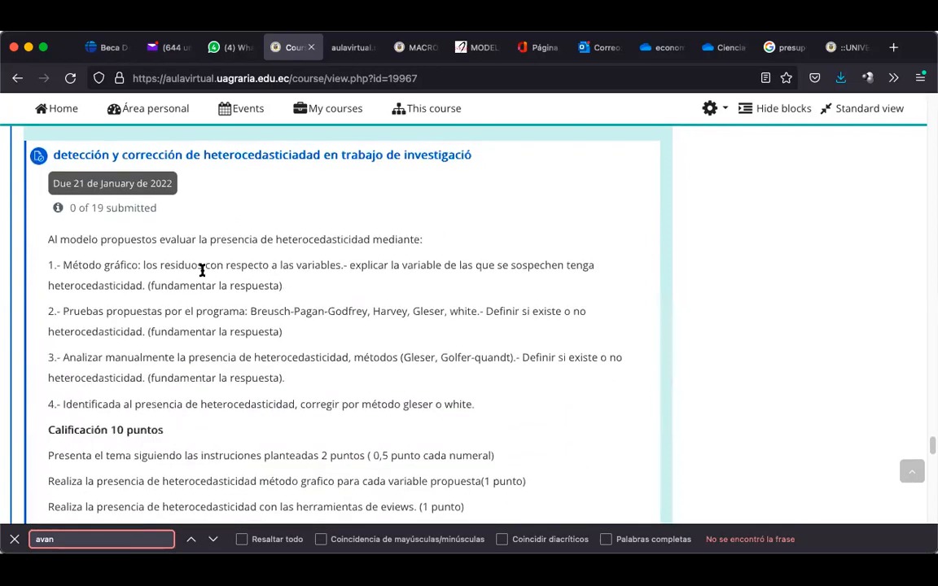